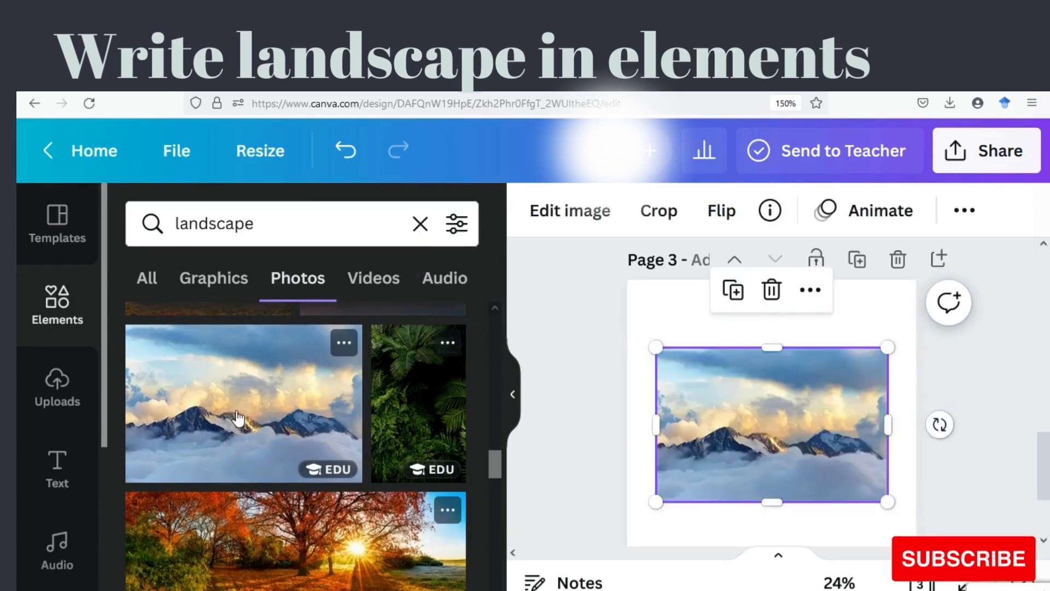
- Stretch the mountain photo to the full width of page 3 and align it with the page's upper edge
{"action": "left_click_drag", "start_coordinate": [657, 427], "coordinate": [627, 426]}
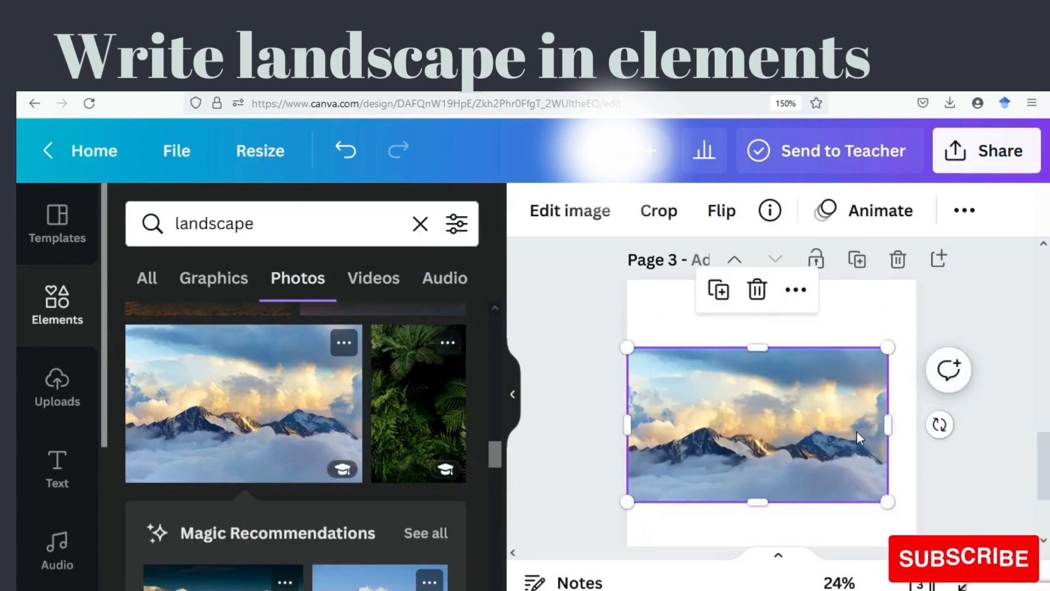
{"action": "left_click_drag", "start_coordinate": [888, 425], "coordinate": [916, 424]}
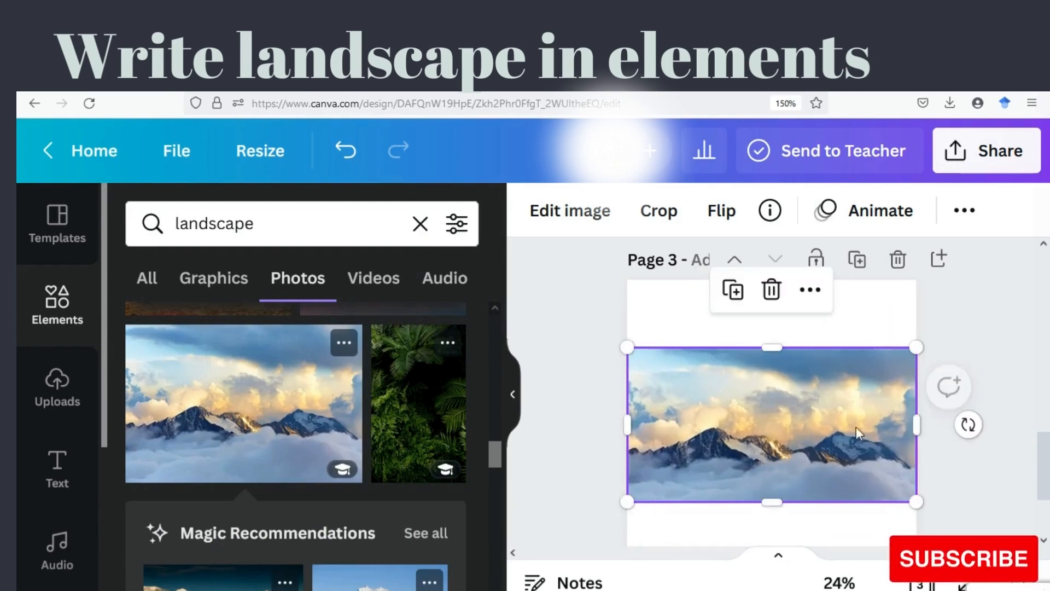
{"action": "left_click_drag", "start_coordinate": [792, 432], "coordinate": [788, 369]}
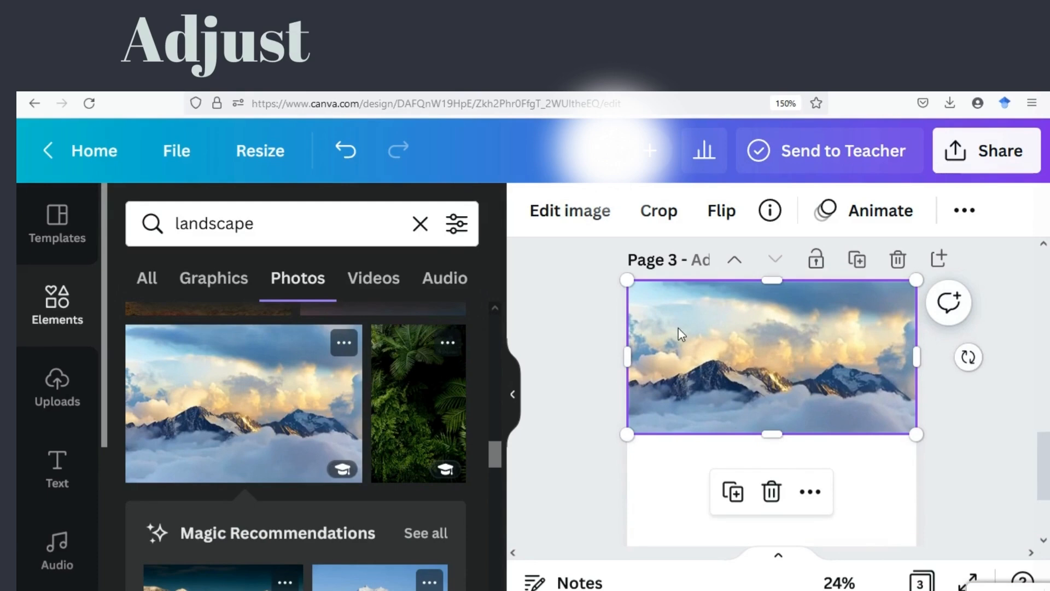
- Duplicate the mountain photo, offset the copy slightly downward and flip it vertically
{"action": "left_click", "coordinate": [732, 493]}
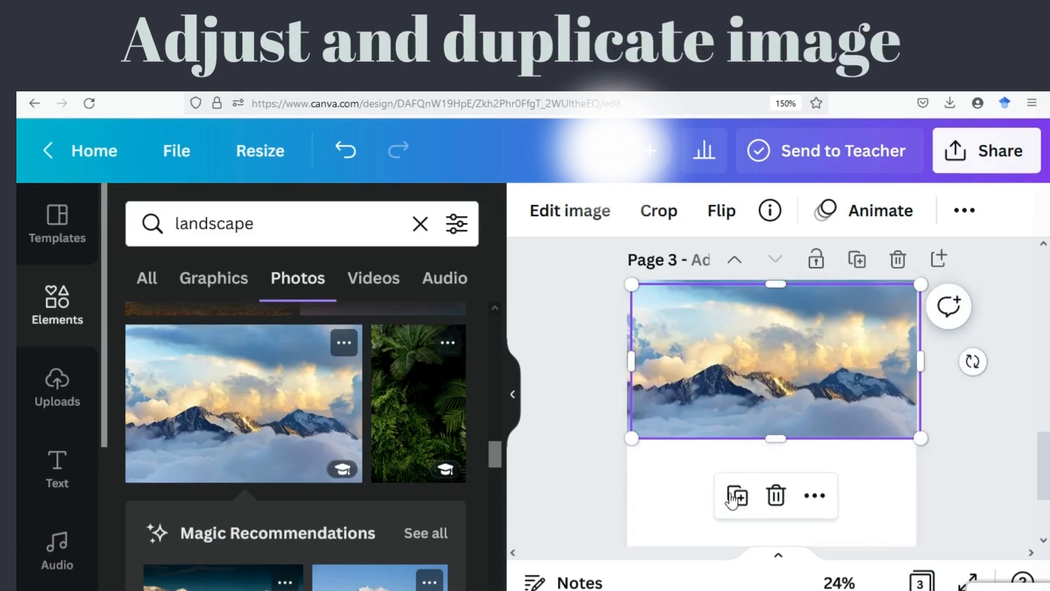
{"action": "left_click_drag", "start_coordinate": [766, 365], "coordinate": [761, 389]}
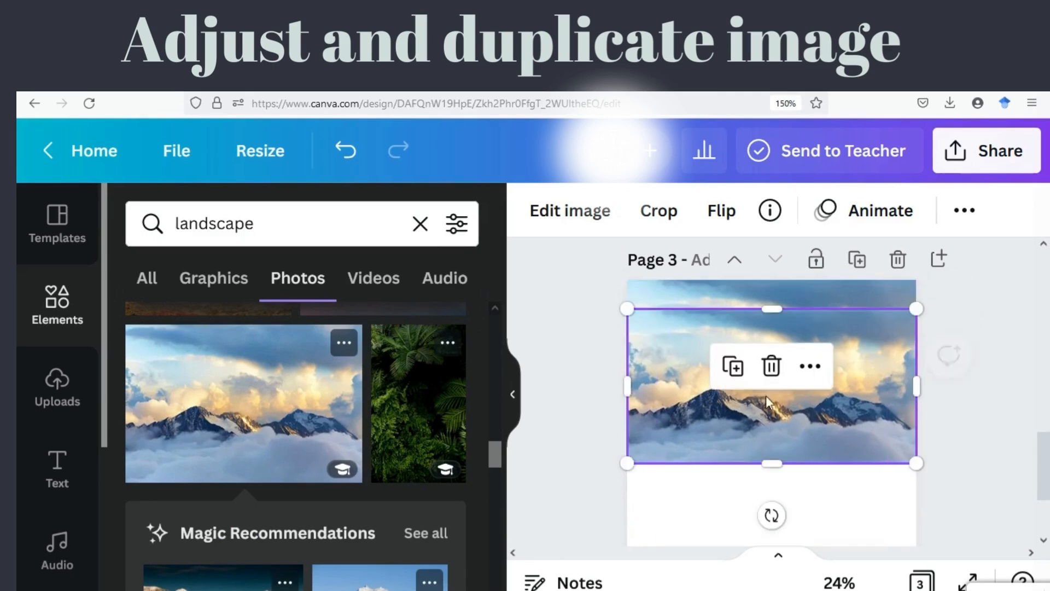
{"action": "left_click", "coordinate": [722, 213]}
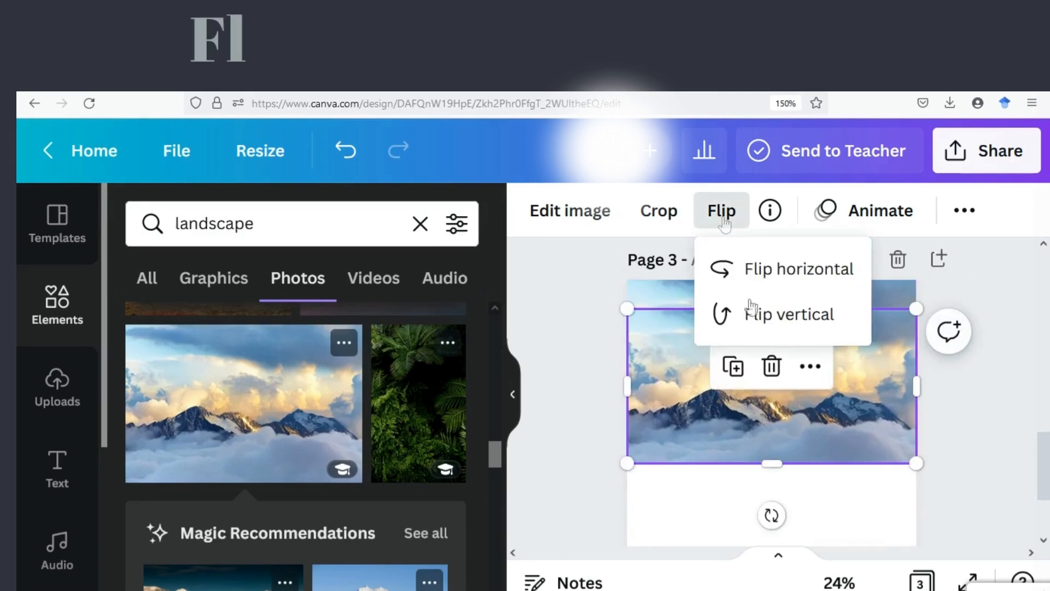
{"action": "left_click", "coordinate": [753, 316]}
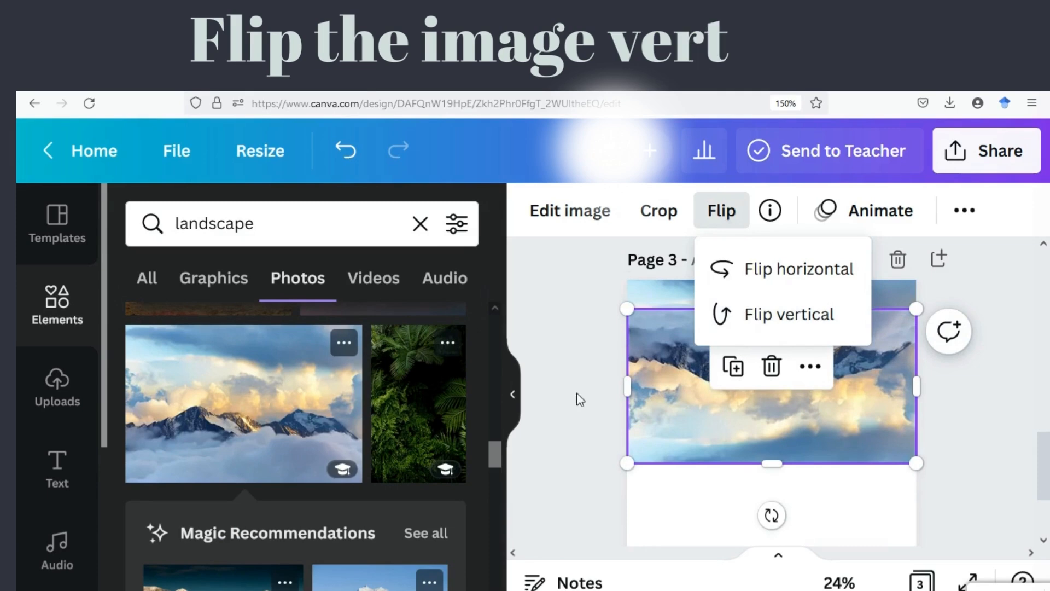
- Move the flipped copy down to cover the lower half of the page as a reflection of the original photo
{"action": "left_click", "coordinate": [515, 394]}
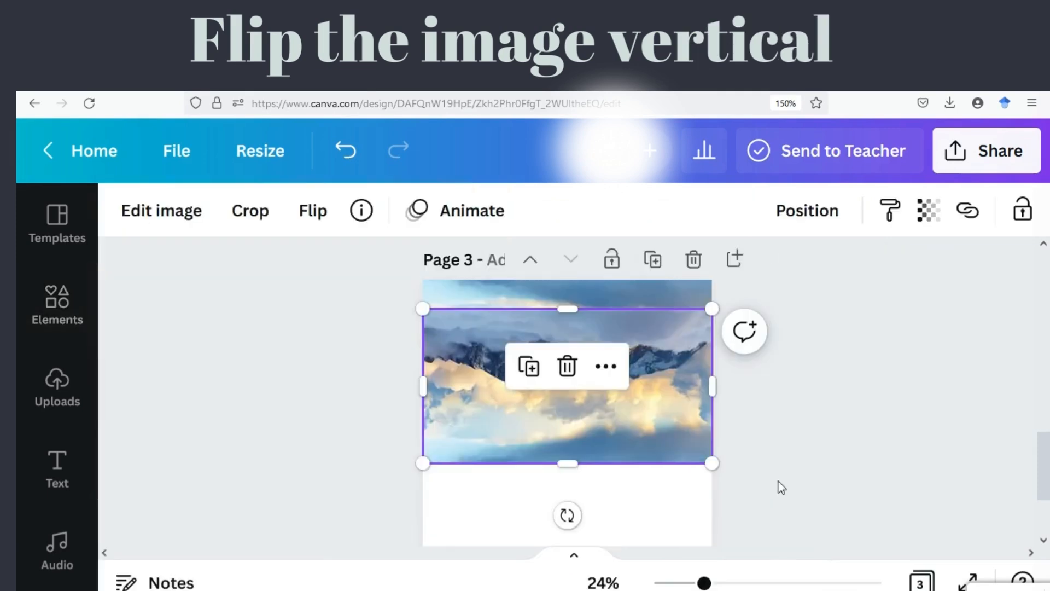
{"action": "left_click_drag", "start_coordinate": [649, 427], "coordinate": [653, 527]}
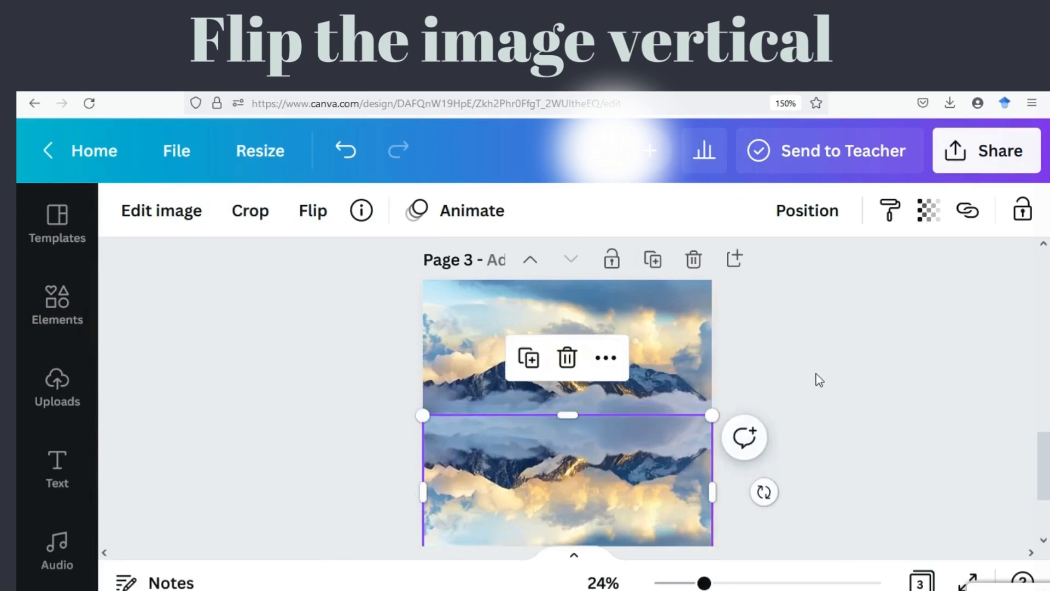
{"action": "left_click", "coordinate": [939, 353]}
{"action": "scroll", "coordinate": [888, 401], "scroll_direction": "down", "scroll_amount": 1}
{"action": "scroll", "coordinate": [892, 366], "scroll_direction": "up", "scroll_amount": 1}
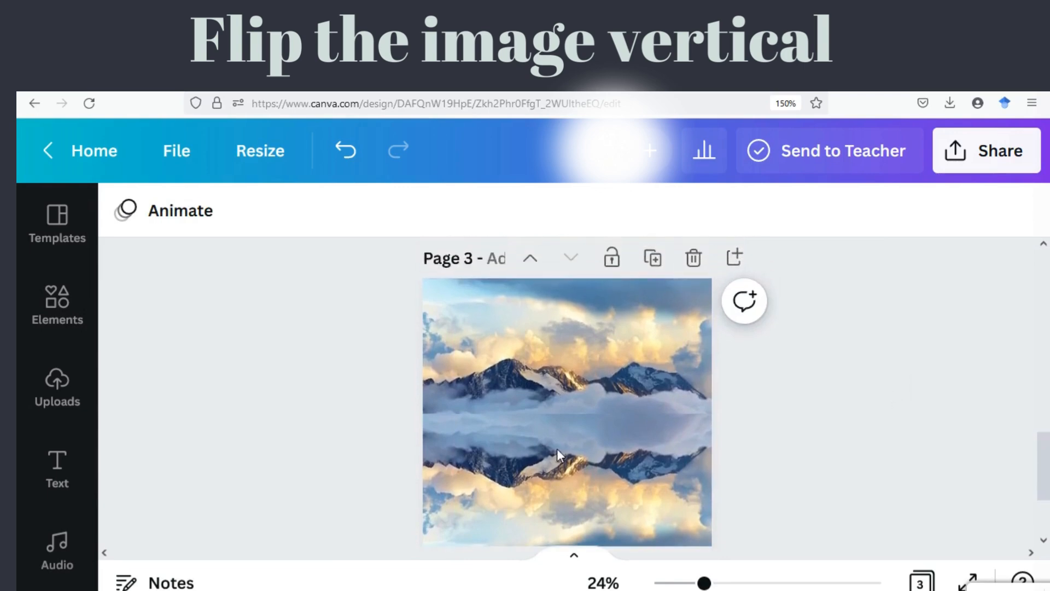
- Set the flipped lower photo's Blur adjustment to 5
{"action": "left_click", "coordinate": [556, 449]}
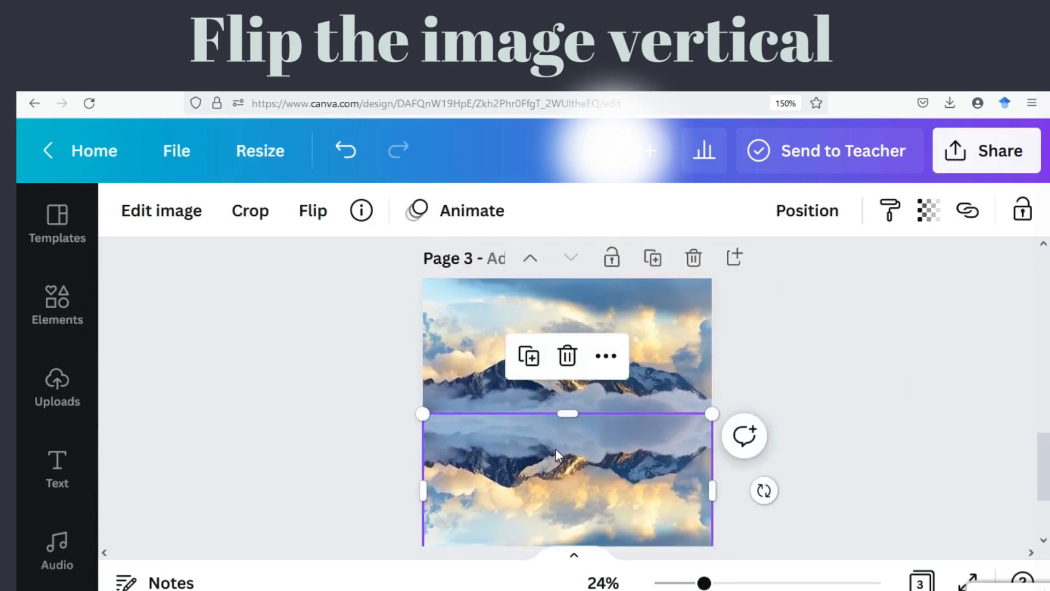
{"action": "left_click", "coordinate": [179, 216]}
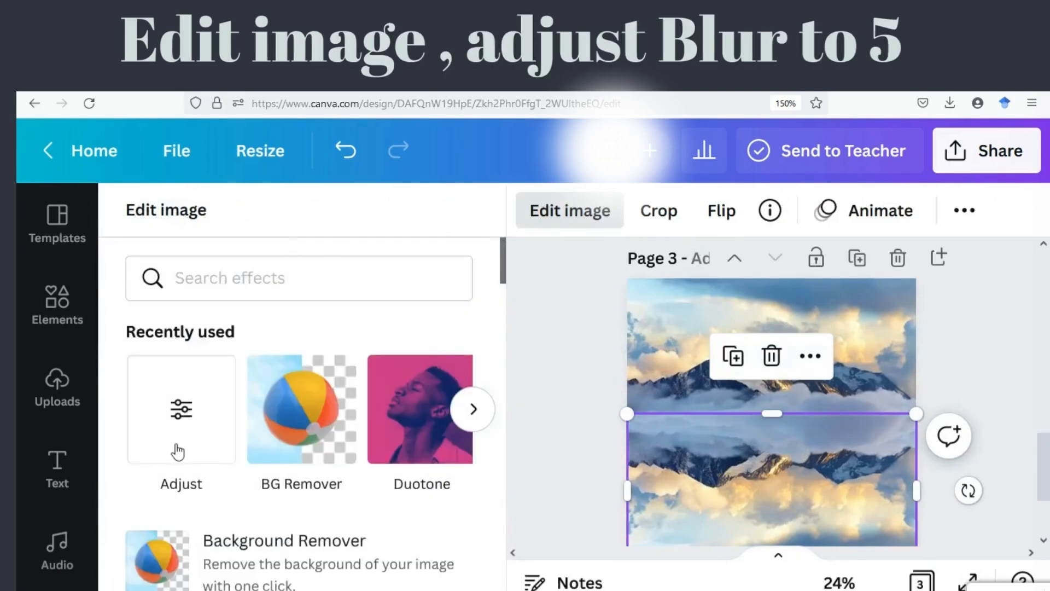
{"action": "left_click", "coordinate": [181, 425]}
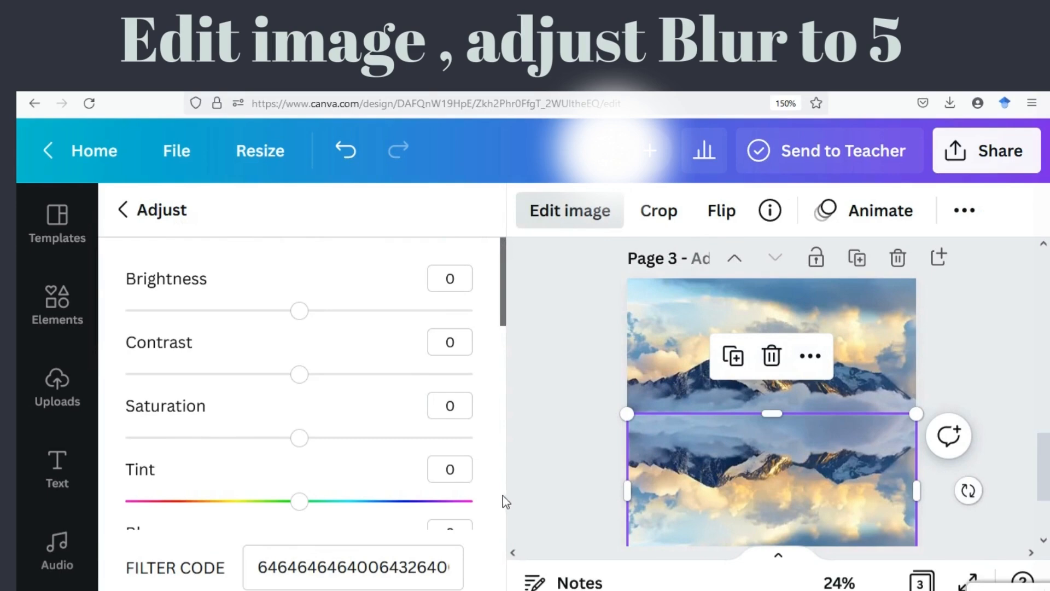
{"action": "scroll", "coordinate": [503, 495], "scroll_direction": "down", "scroll_amount": 10}
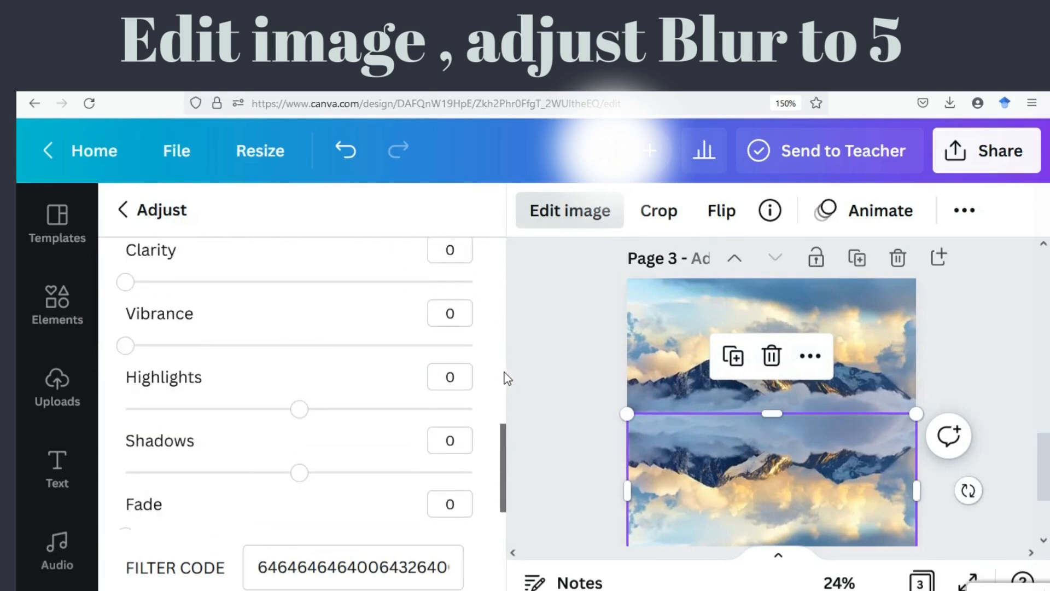
{"action": "scroll", "coordinate": [507, 377], "scroll_direction": "up", "scroll_amount": 5}
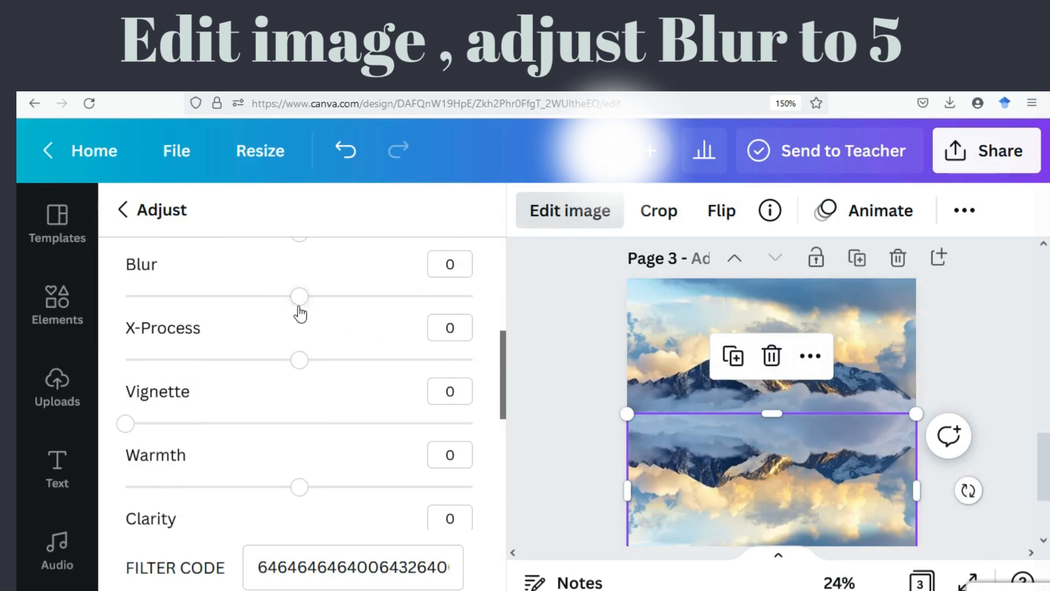
{"action": "left_click", "coordinate": [458, 267]}
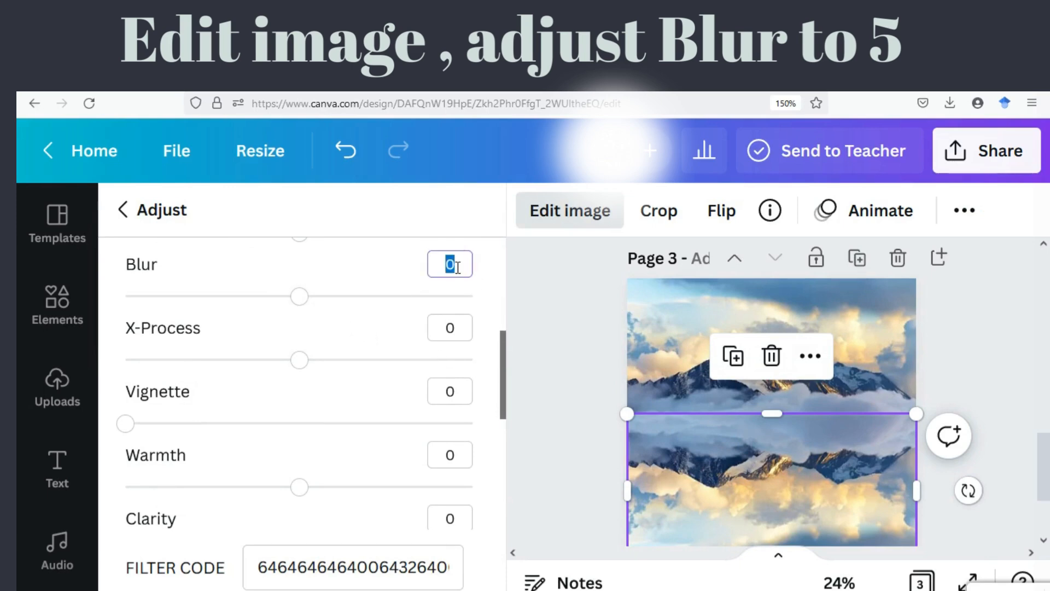
{"action": "key", "text": "Return"}
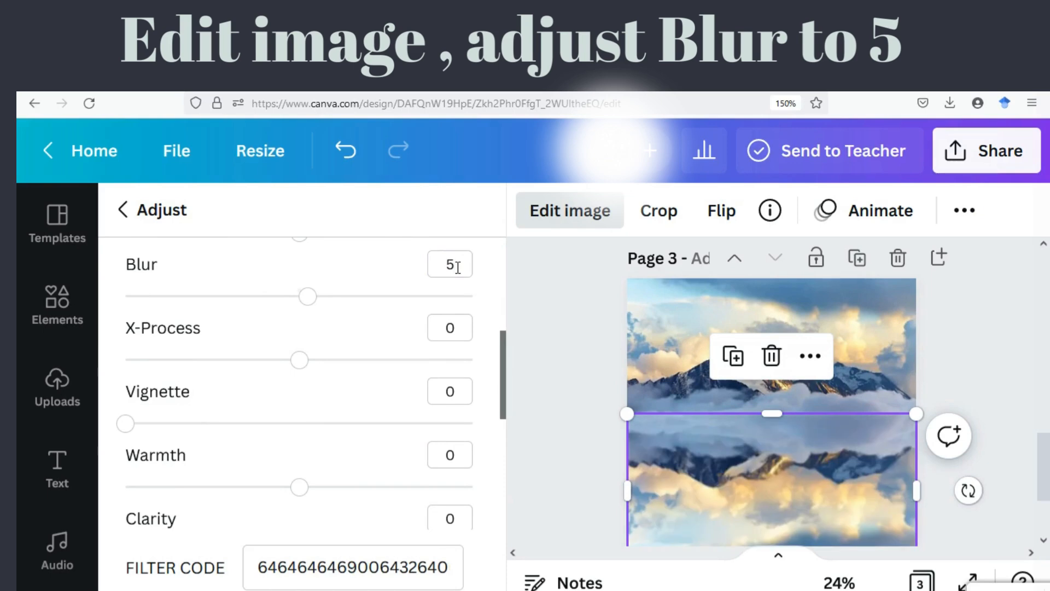
{"action": "left_click", "coordinate": [553, 300]}
{"action": "left_click", "coordinate": [914, 350]}
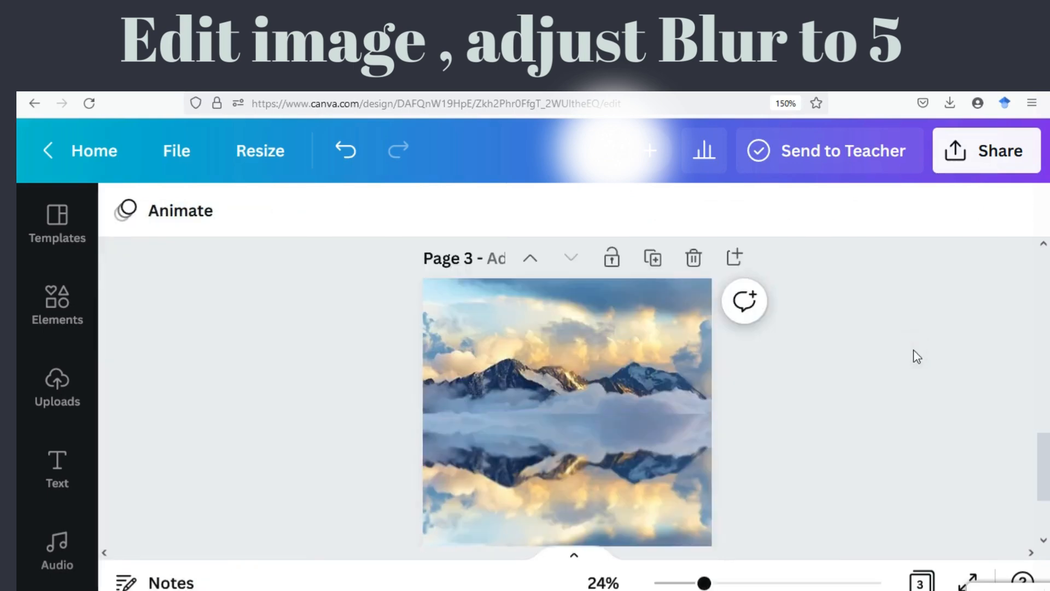
- Find a thin "shadow" graphic in the elements library and place it across the seam between the two photos
{"action": "scroll", "coordinate": [896, 382], "scroll_direction": "down", "scroll_amount": 1}
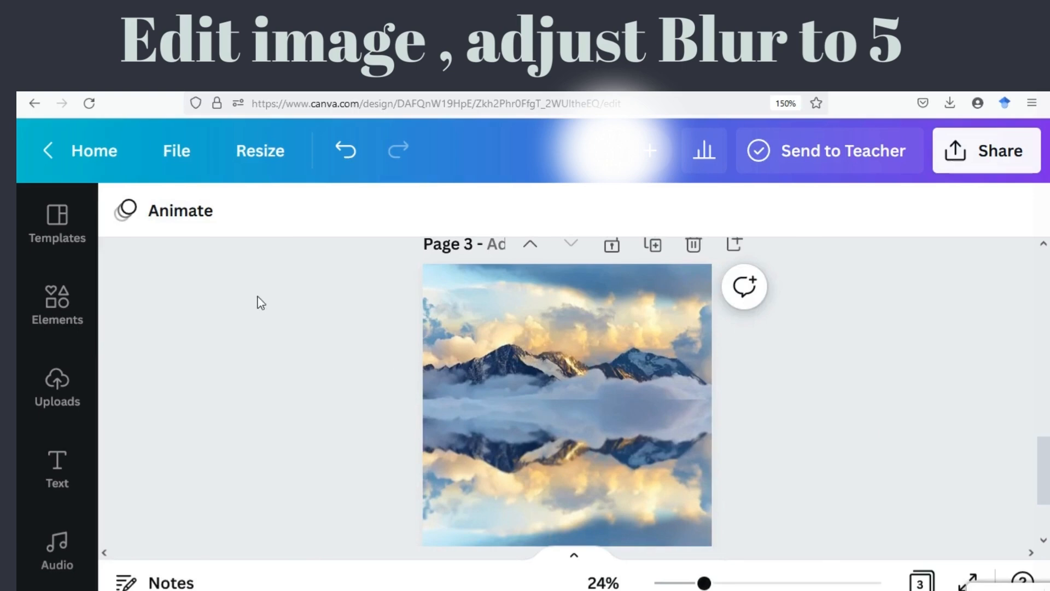
{"action": "left_click", "coordinate": [57, 319]}
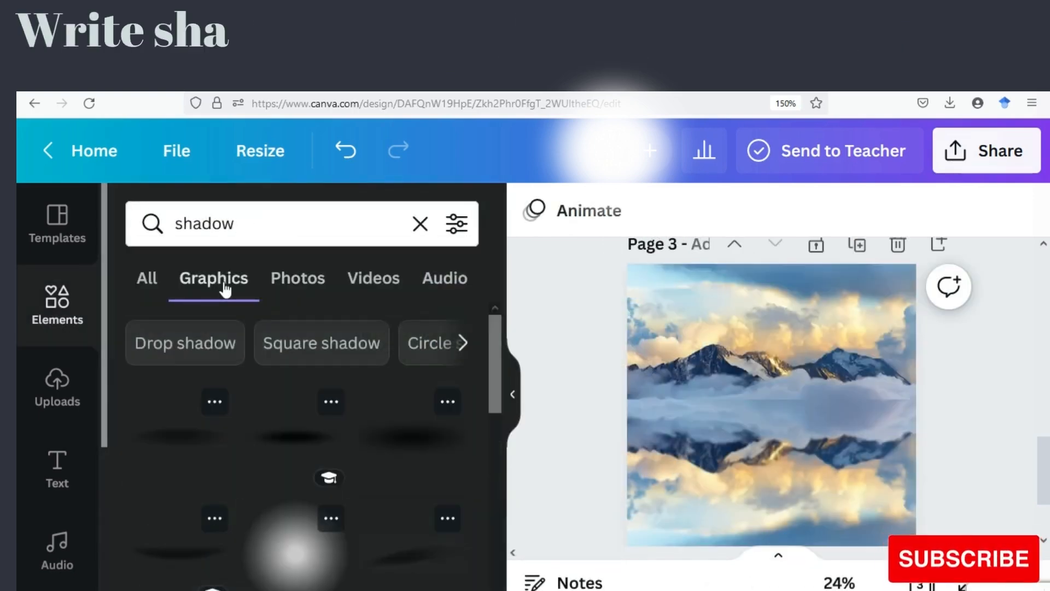
{"action": "scroll", "coordinate": [387, 418], "scroll_direction": "down", "scroll_amount": 1}
{"action": "scroll", "coordinate": [143, 299], "scroll_direction": "down", "scroll_amount": 1}
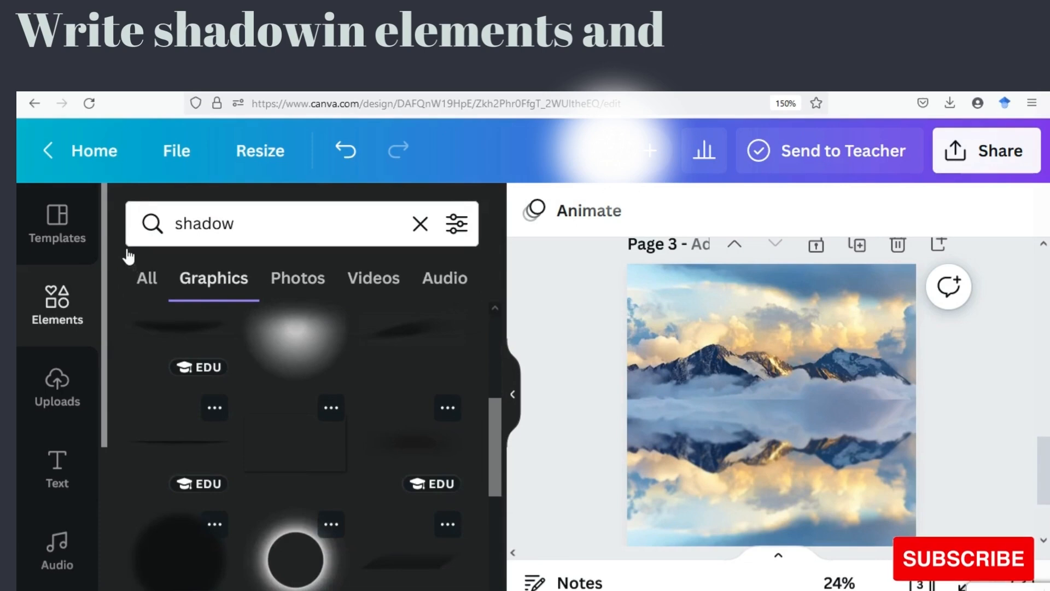
{"action": "left_click", "coordinate": [161, 439]}
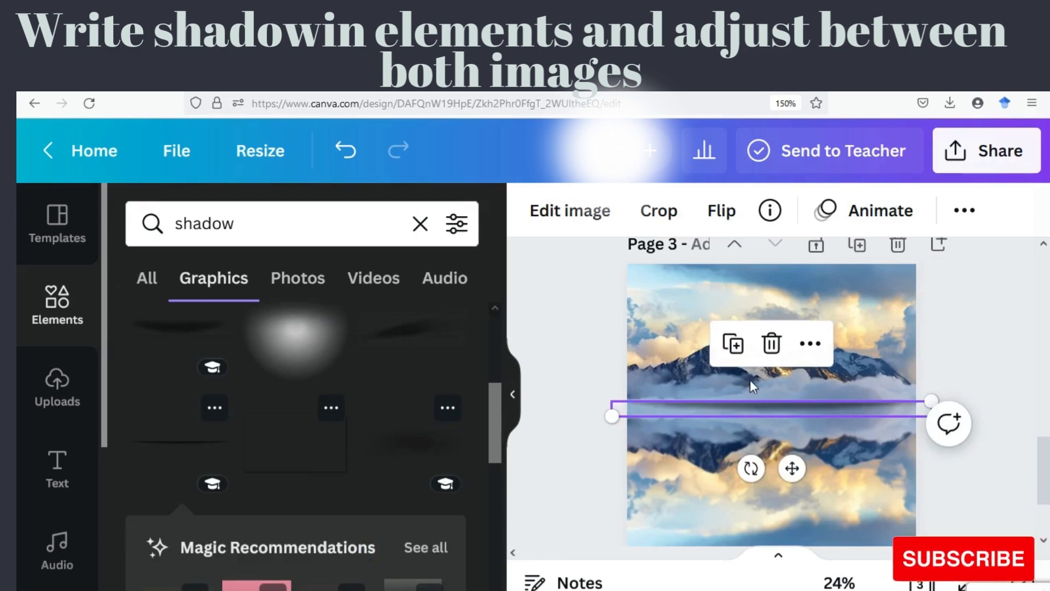
- Set the transparency of the shadow between the two photos to 27
{"action": "left_click", "coordinate": [966, 214]}
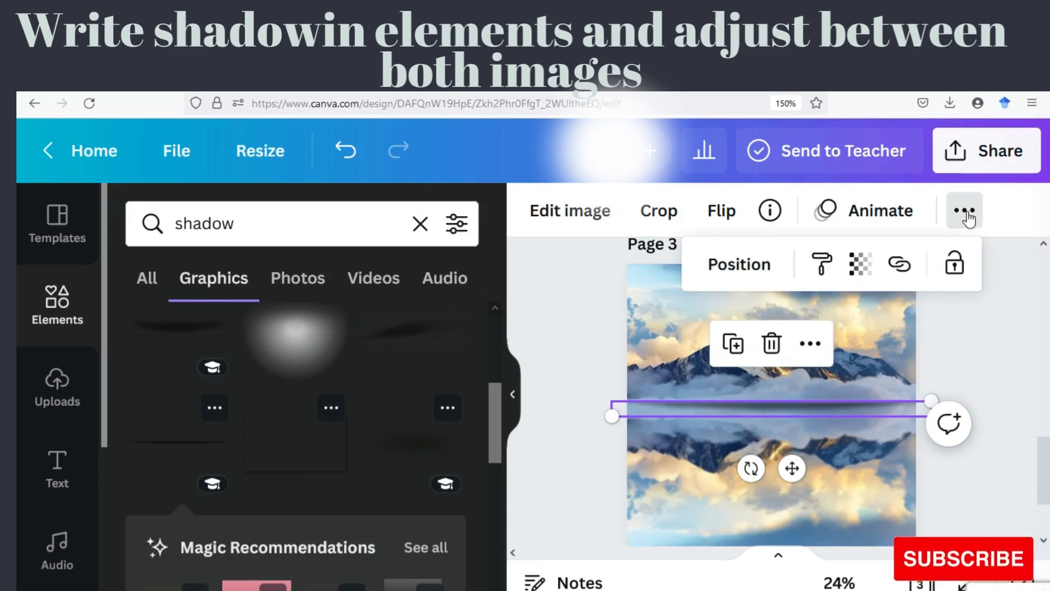
{"action": "left_click", "coordinate": [861, 266]}
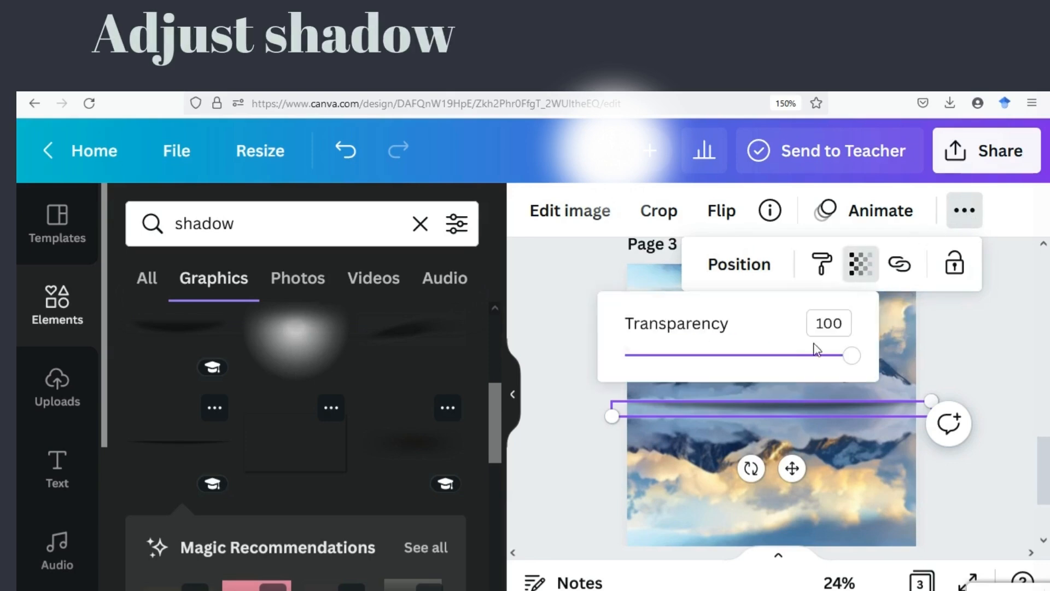
{"action": "left_click", "coordinate": [722, 356]}
{"action": "left_click", "coordinate": [684, 356]}
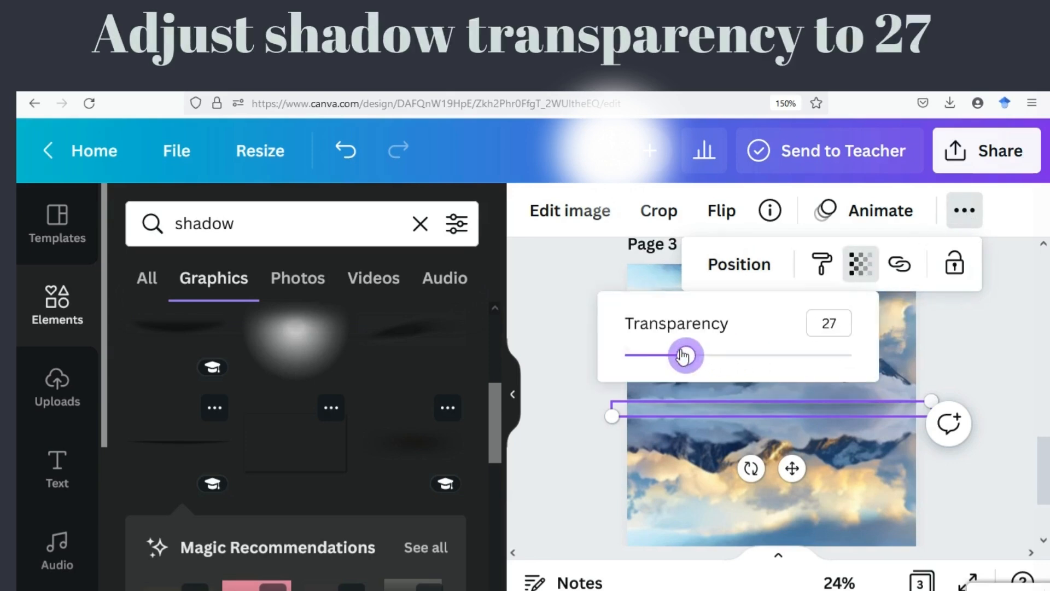
{"action": "left_click", "coordinate": [996, 330]}
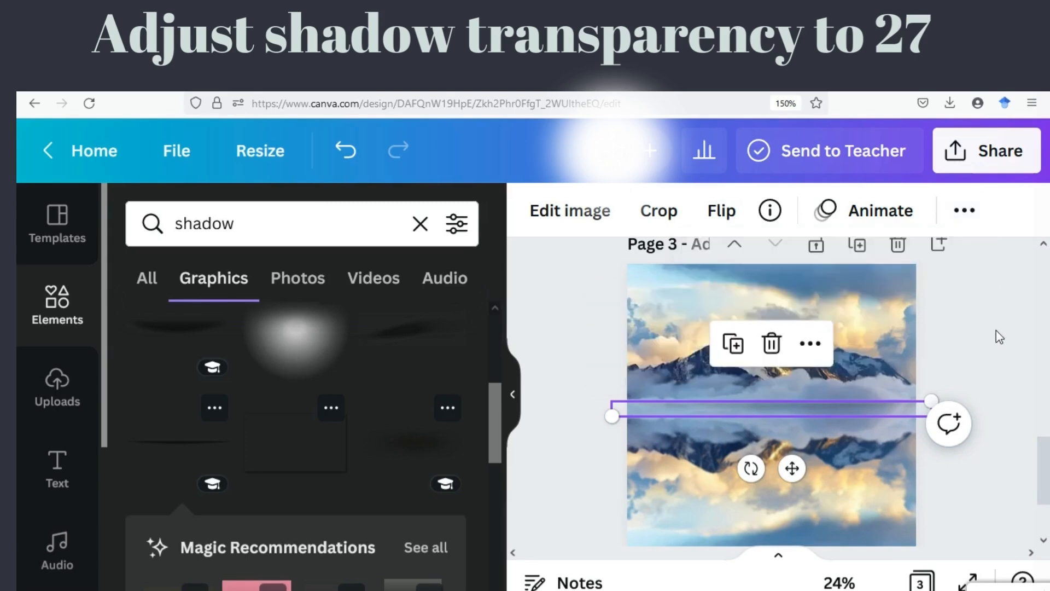
{"action": "left_click", "coordinate": [993, 285]}
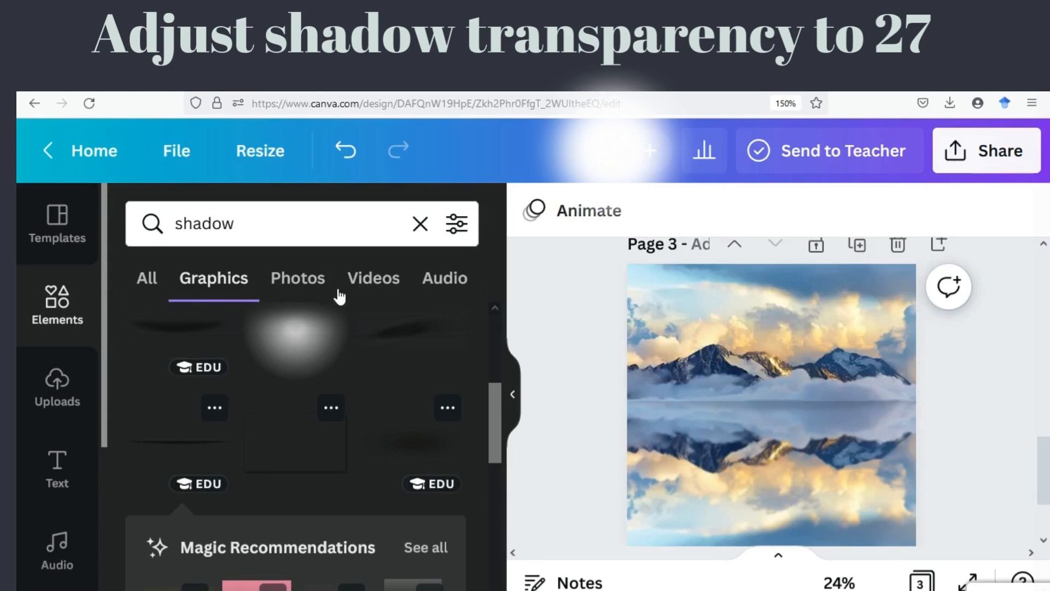
- Search the graphics for "ship" and add the sailing ship silhouette to the page
{"action": "left_click", "coordinate": [260, 228]}
{"action": "key", "text": "BackSpace"}
{"action": "key", "text": "BackSpace"}
{"action": "key", "text": "BackSpace"}
{"action": "key", "text": "BackSpace"}
{"action": "type", "text": "ip"}
{"action": "key", "text": "Return"}
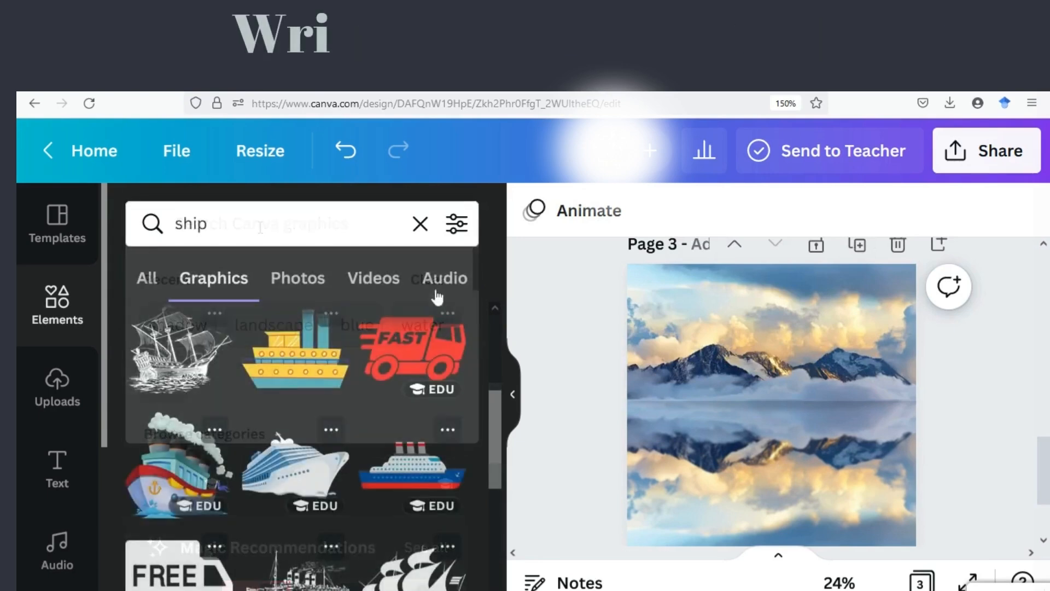
{"action": "scroll", "coordinate": [417, 352], "scroll_direction": "down", "scroll_amount": 3}
{"action": "left_click", "coordinate": [413, 432]}
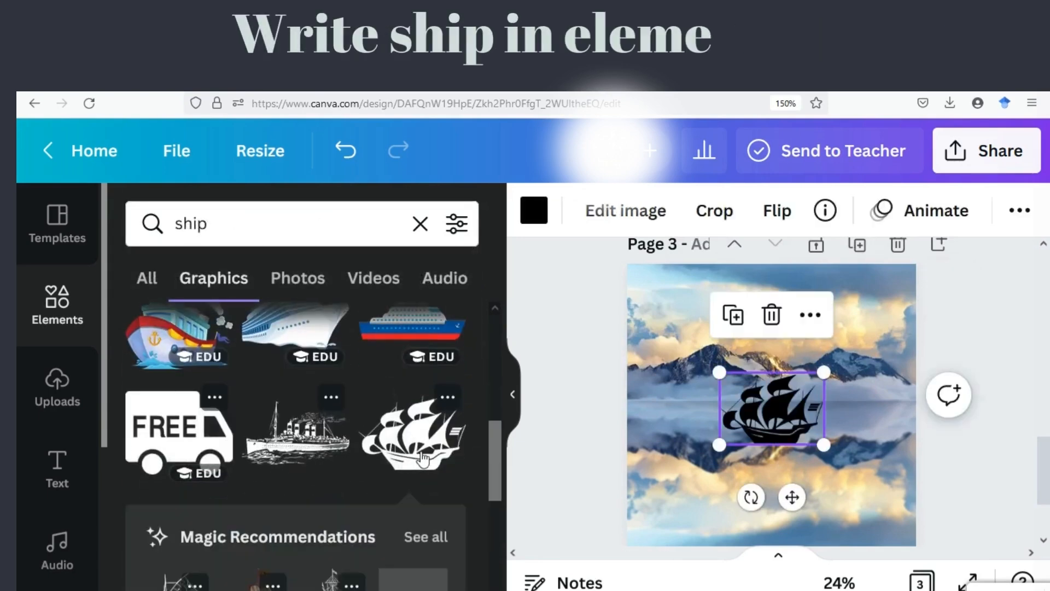
- Move the ship right of the page's centre over the waterline and enlarge it slightly
{"action": "left_click_drag", "start_coordinate": [792, 496], "coordinate": [848, 506]}
{"action": "left_click_drag", "start_coordinate": [769, 457], "coordinate": [761, 460]}
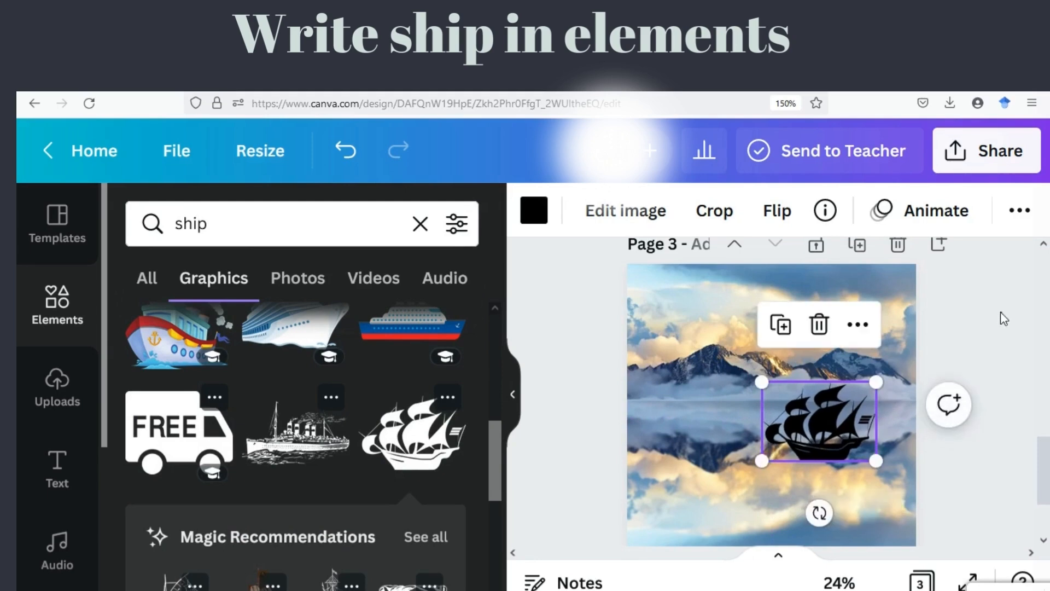
{"action": "left_click", "coordinate": [565, 363]}
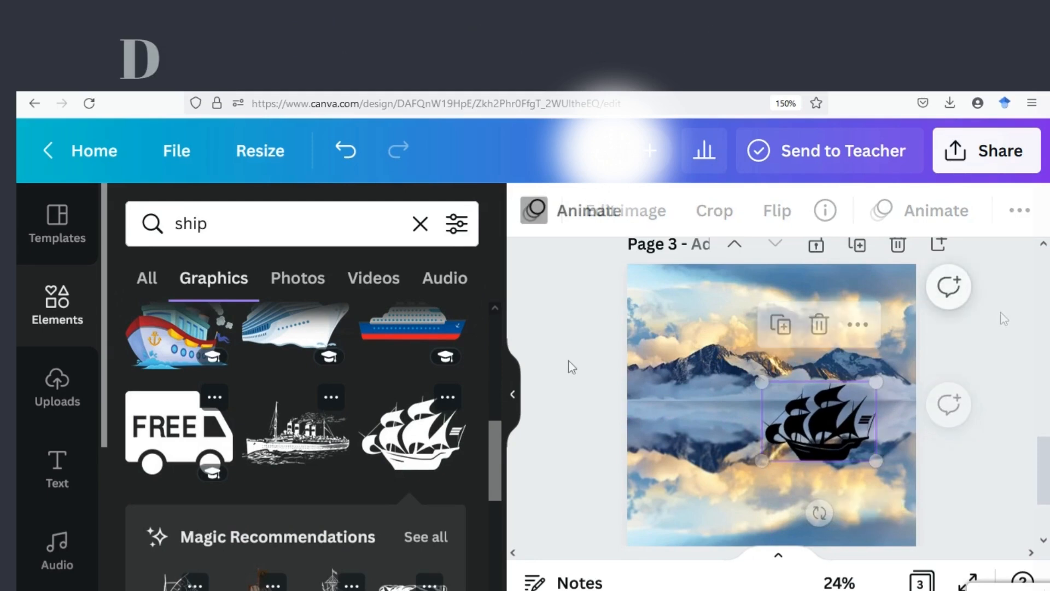
- Duplicate the ship silhouette and flip the copy vertically
{"action": "left_click", "coordinate": [811, 435]}
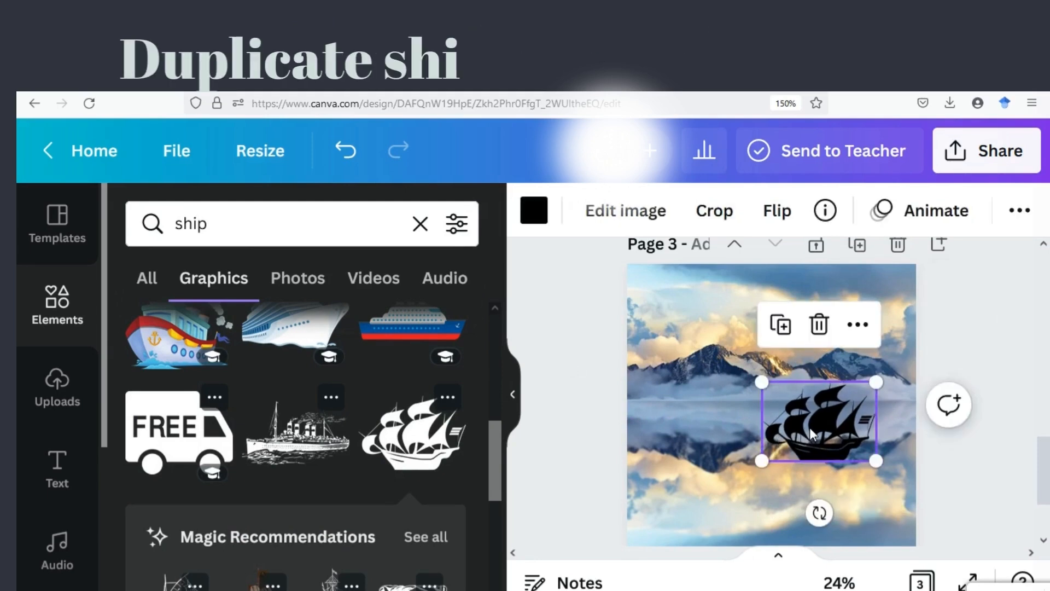
{"action": "left_click", "coordinate": [780, 328]}
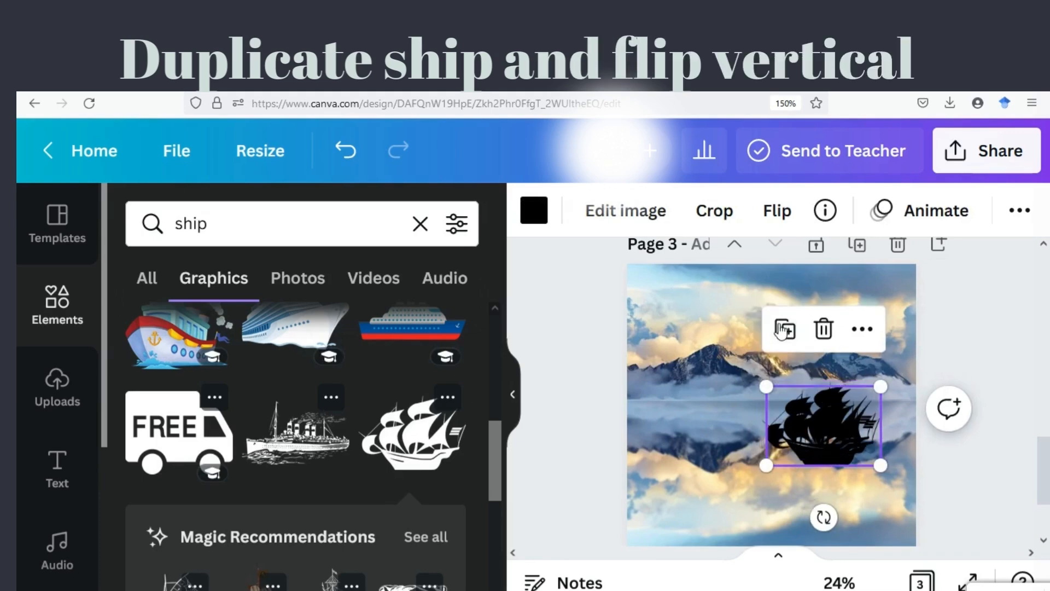
{"action": "left_click", "coordinate": [775, 225]}
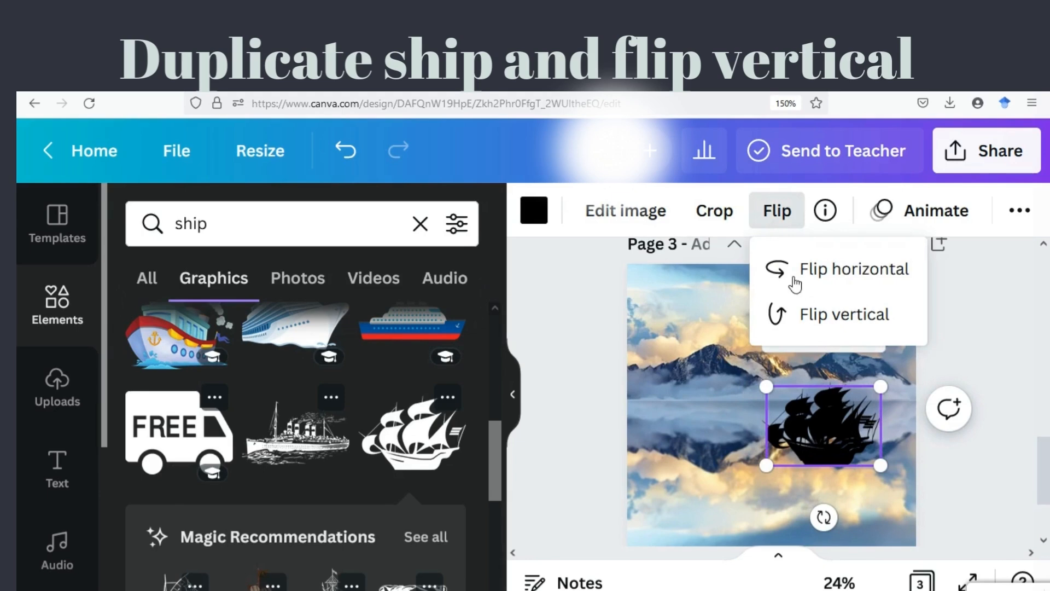
{"action": "left_click", "coordinate": [819, 316]}
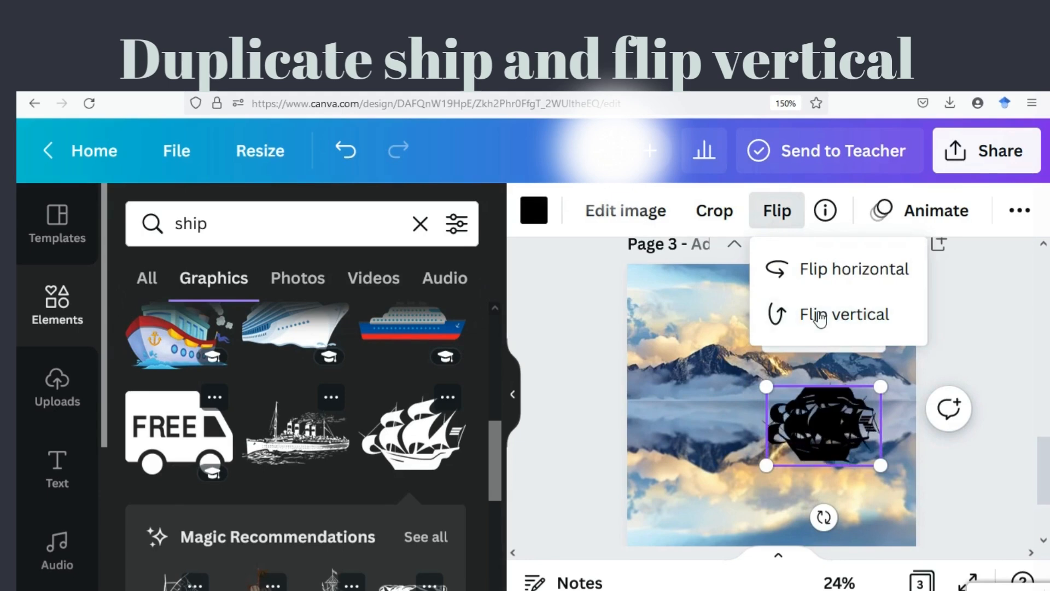
- Move the flipped ship directly beneath the original ship and set its transparency to 57
{"action": "left_click", "coordinate": [828, 409]}
{"action": "left_click_drag", "start_coordinate": [829, 409], "coordinate": [825, 479]}
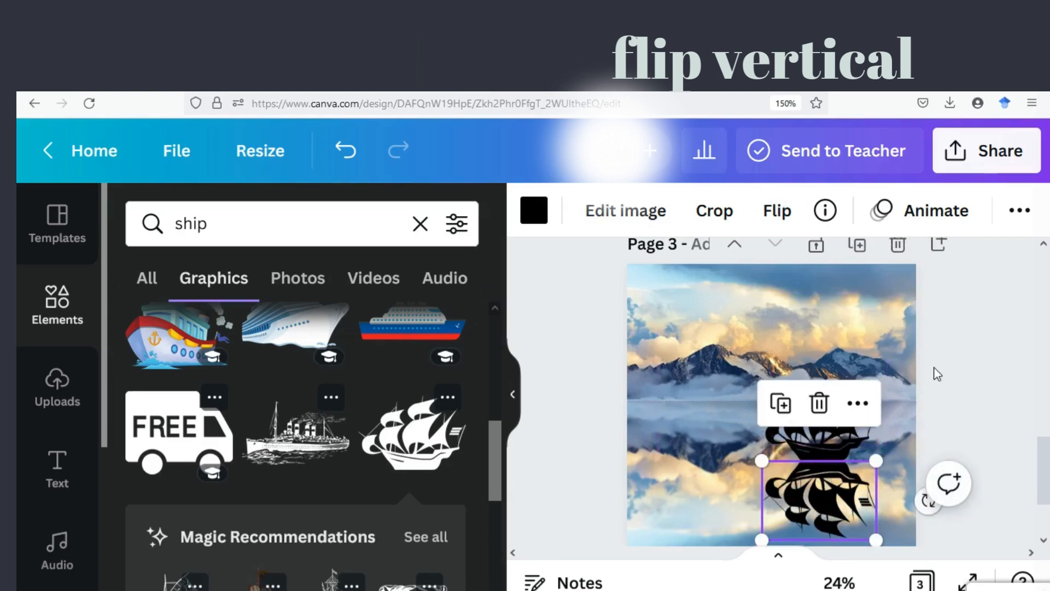
{"action": "left_click", "coordinate": [1019, 210]}
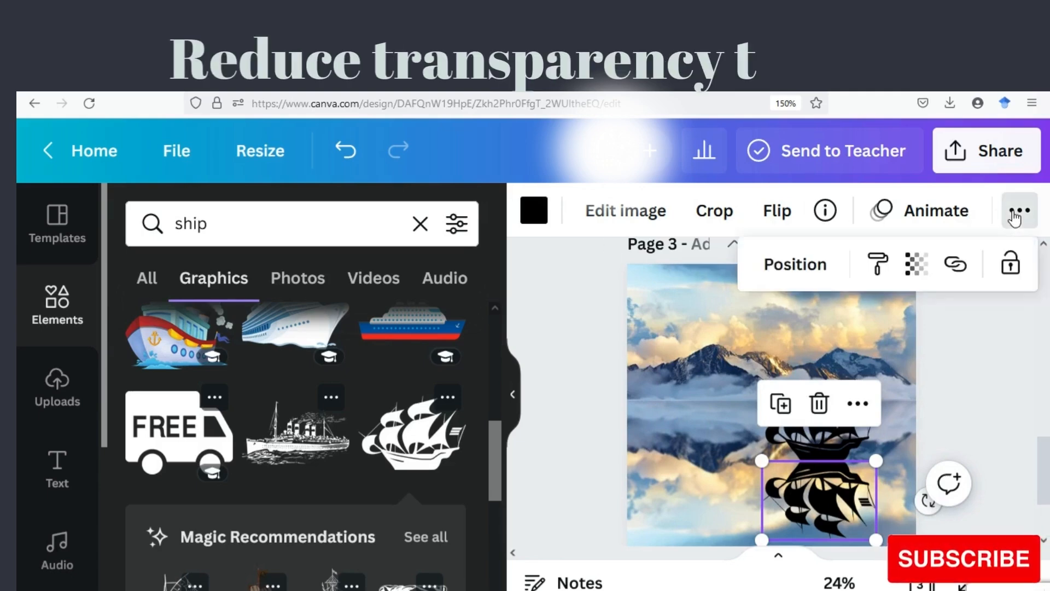
{"action": "left_click", "coordinate": [910, 280]}
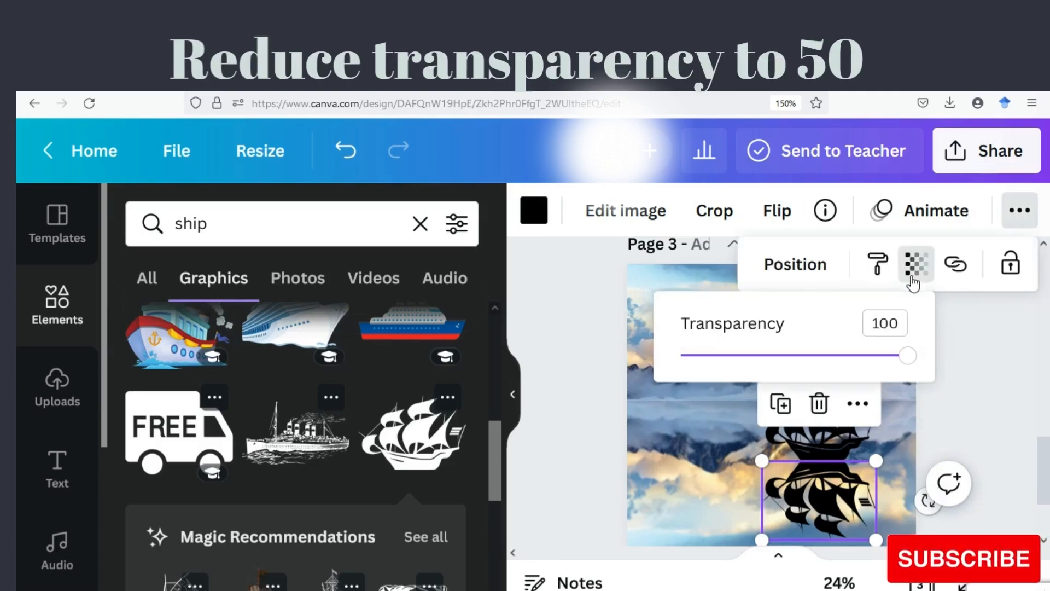
{"action": "left_click", "coordinate": [832, 357]}
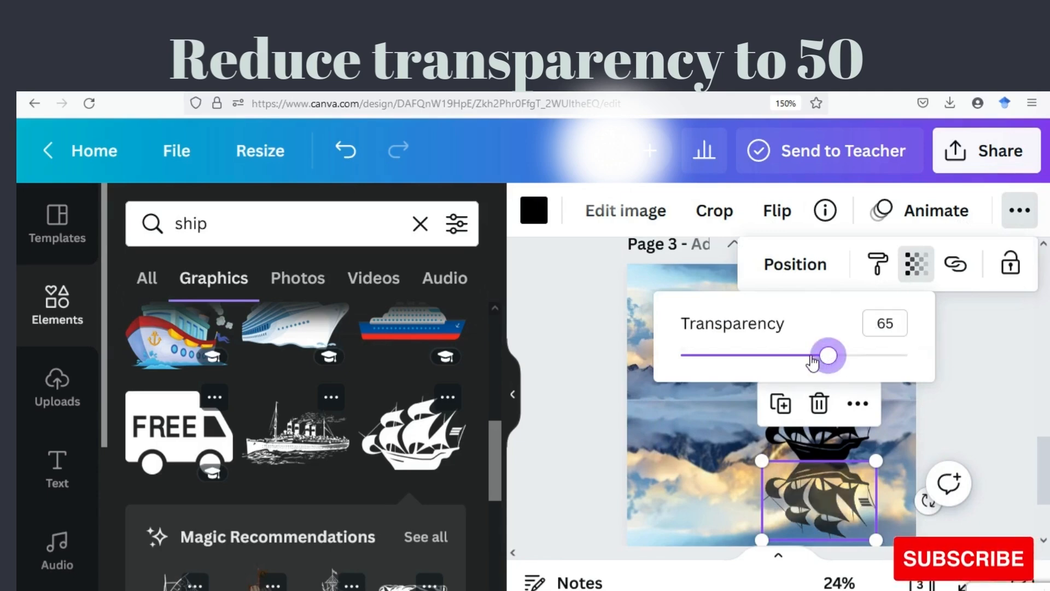
{"action": "left_click_drag", "start_coordinate": [814, 361], "coordinate": [812, 361]}
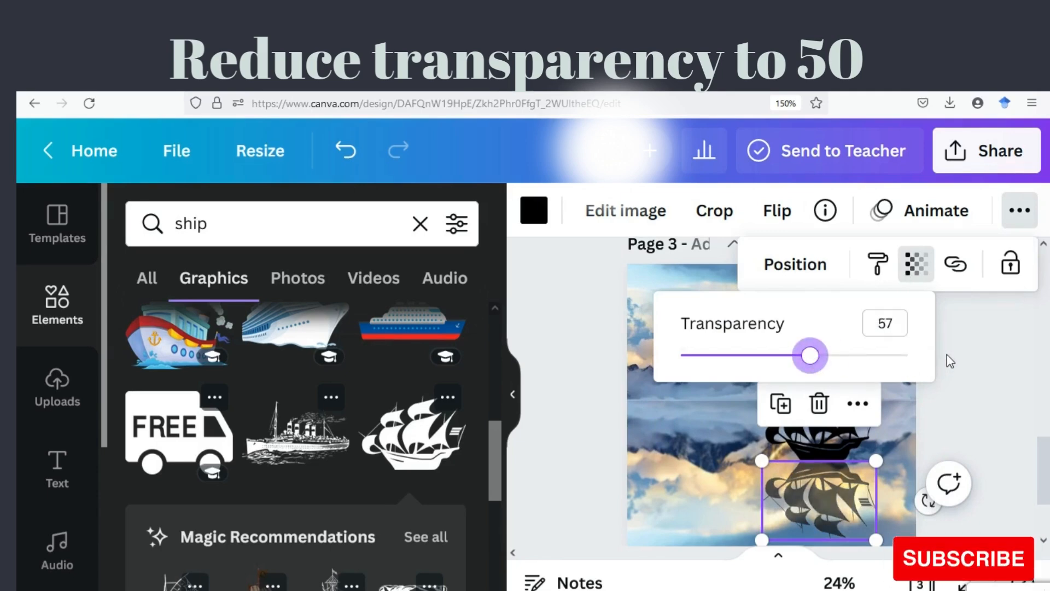
{"action": "left_click", "coordinate": [983, 356]}
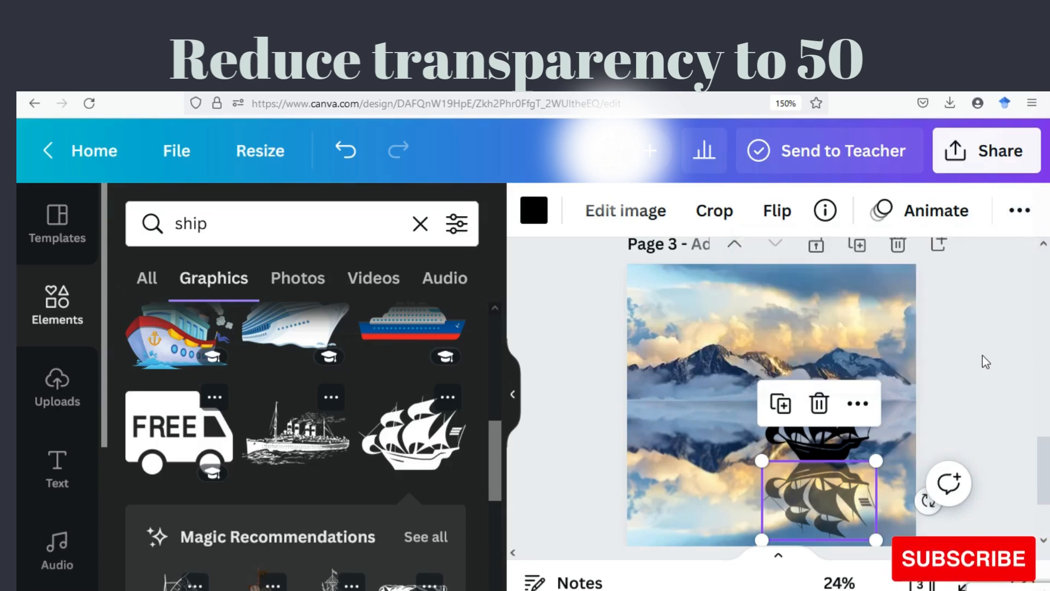
{"action": "left_click", "coordinate": [983, 357]}
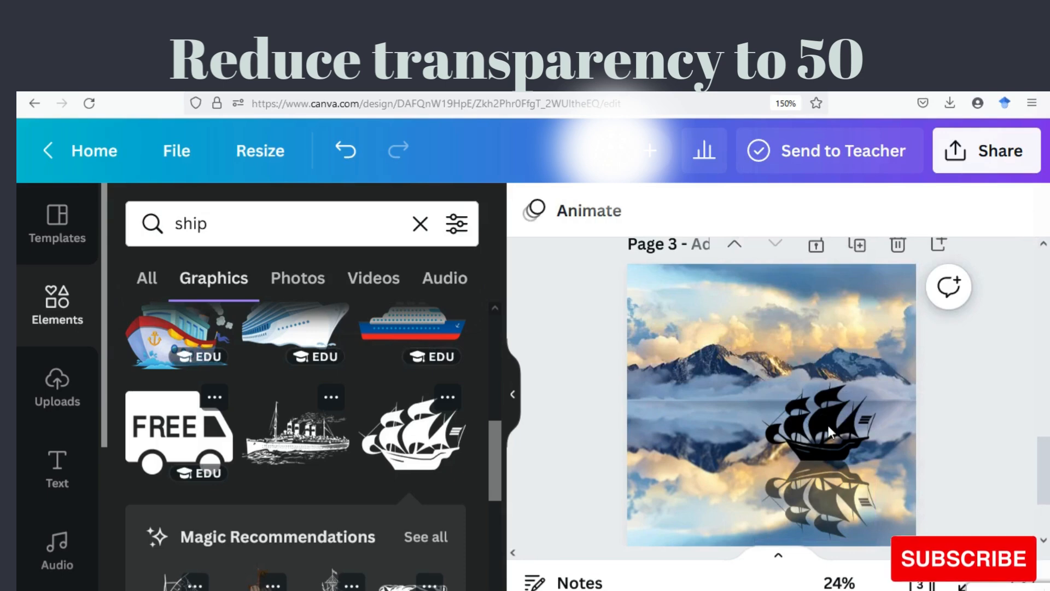
- Search the graphics for "shadow" and add the first soft horizontal shadow to the page
{"action": "left_click", "coordinate": [228, 235]}
{"action": "key", "text": "BackSpace"}
{"action": "key", "text": "BackSpace"}
{"action": "key", "text": "BackSpace"}
{"action": "key", "text": "BackSpace"}
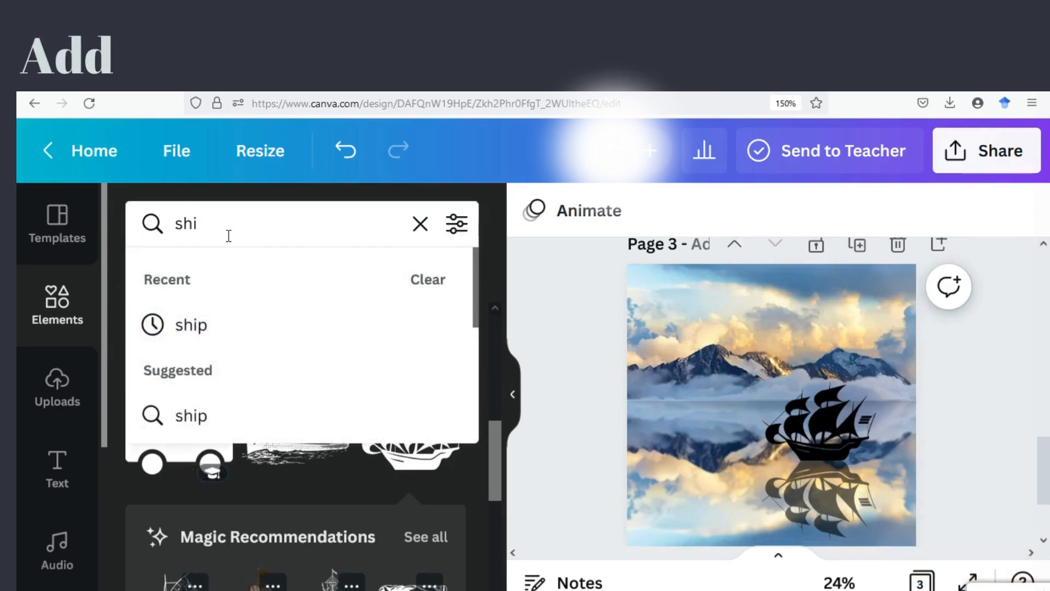
{"action": "type", "text": "shad"}
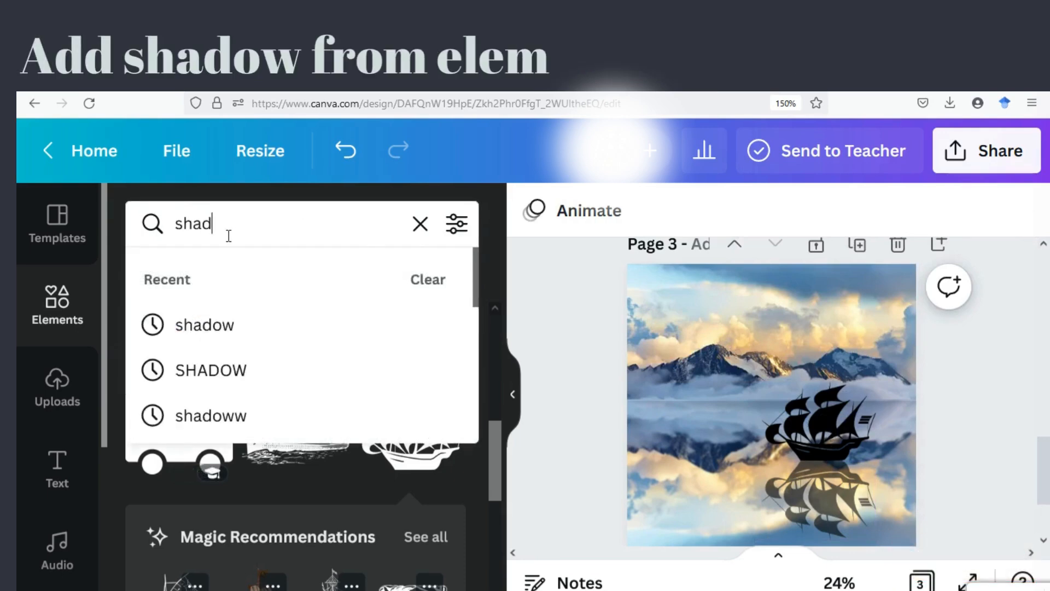
{"action": "type", "text": "ow"}
{"action": "key", "text": "Return"}
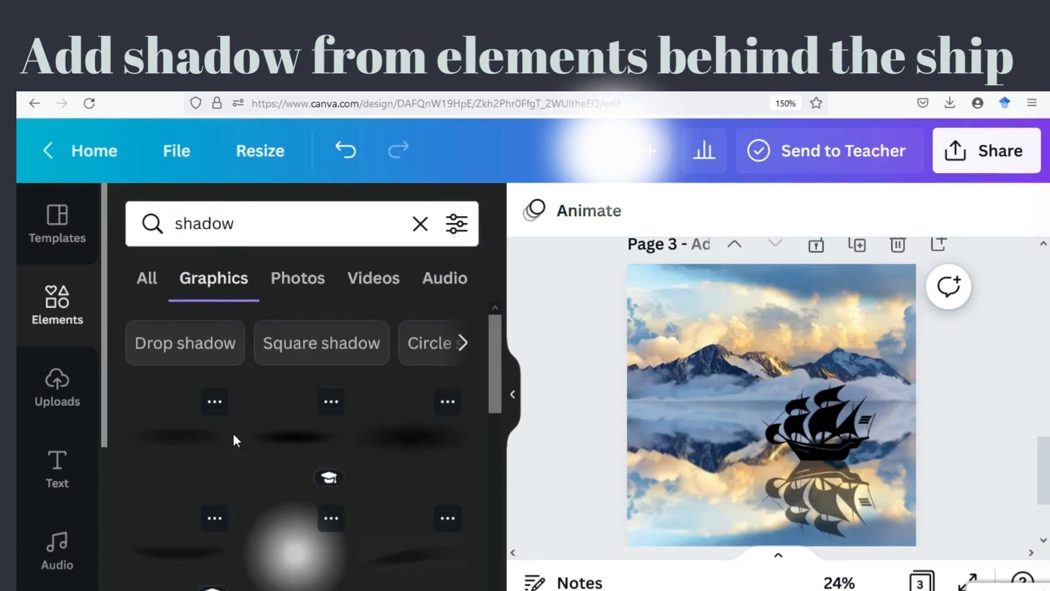
{"action": "left_click", "coordinate": [189, 446]}
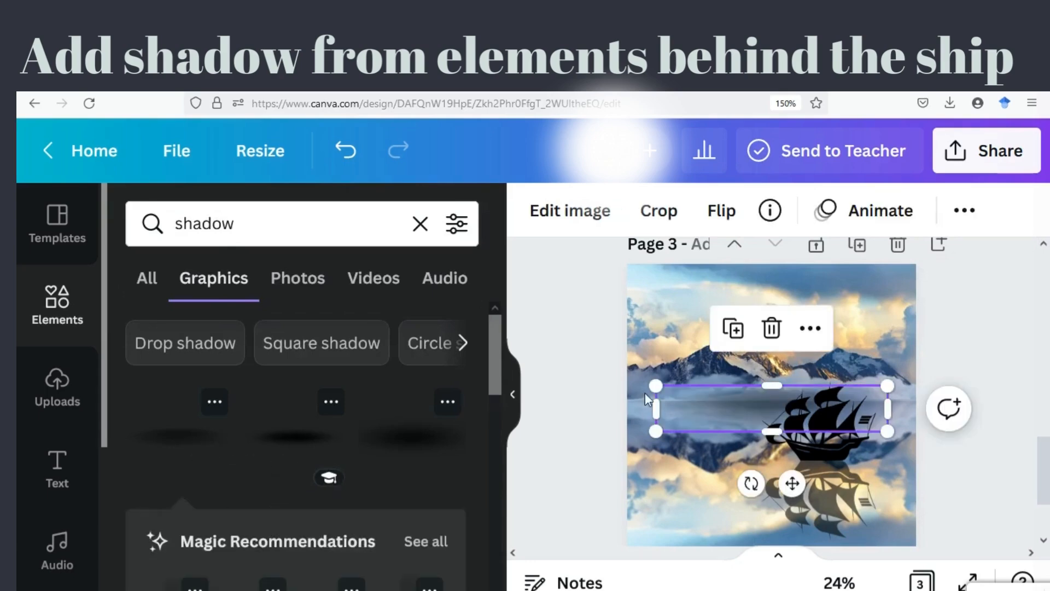
- Shrink the shadow to slightly less than the ship's width and place it where the hull meets its reflection
{"action": "left_click_drag", "start_coordinate": [656, 385], "coordinate": [790, 413]}
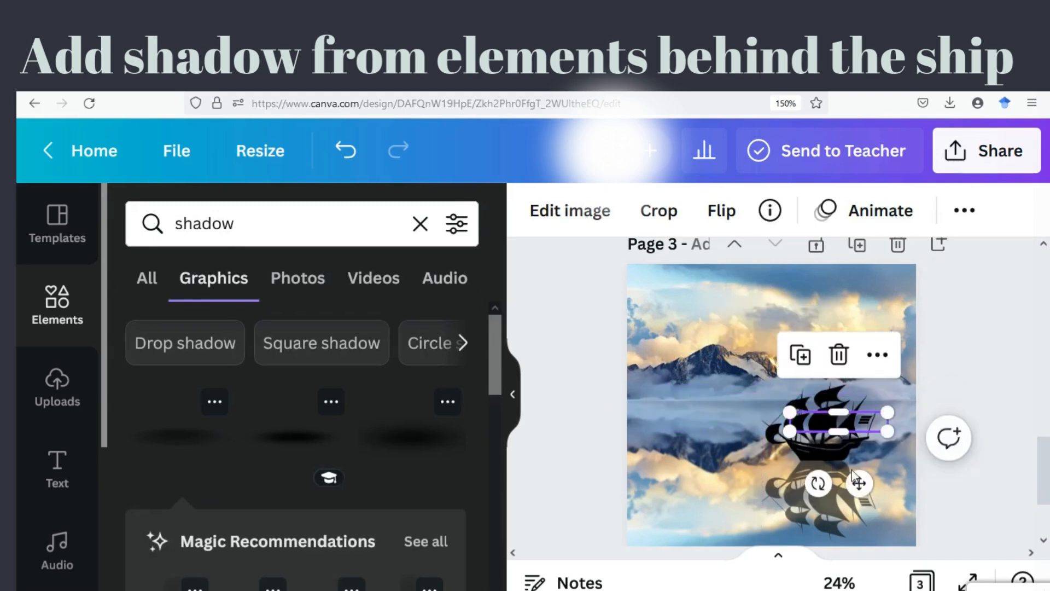
{"action": "left_click_drag", "start_coordinate": [858, 485], "coordinate": [848, 524]}
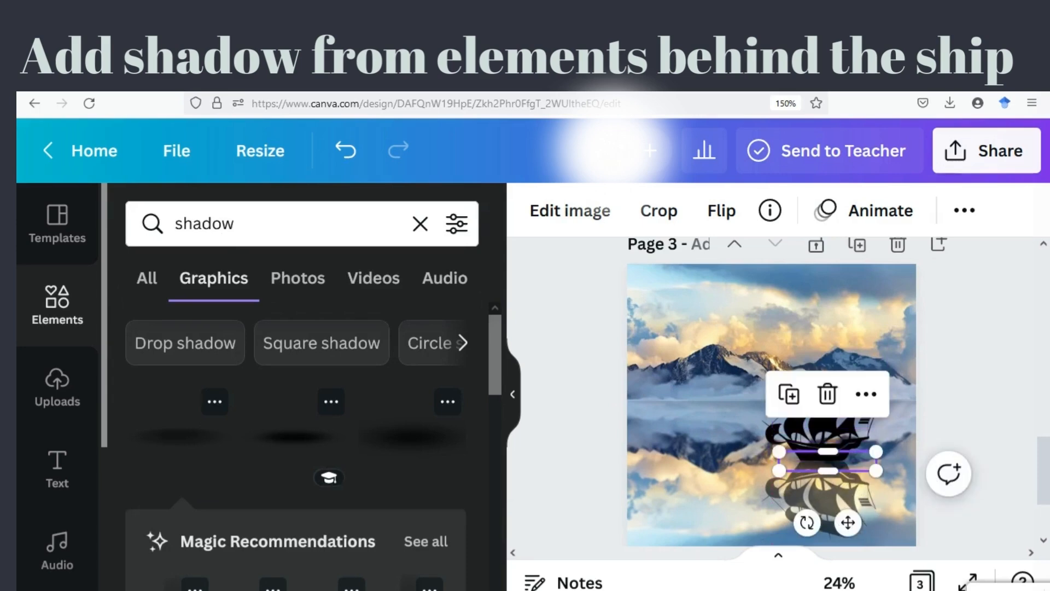
{"action": "left_click", "coordinate": [964, 215]}
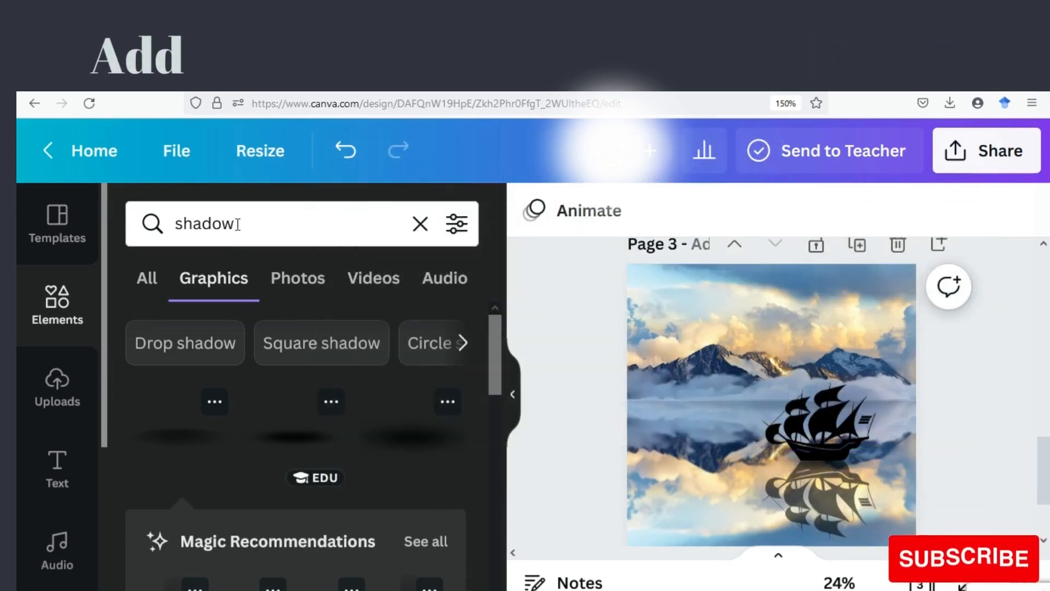
- Search the graphics for "birds"
{"action": "left_click", "coordinate": [237, 224]}
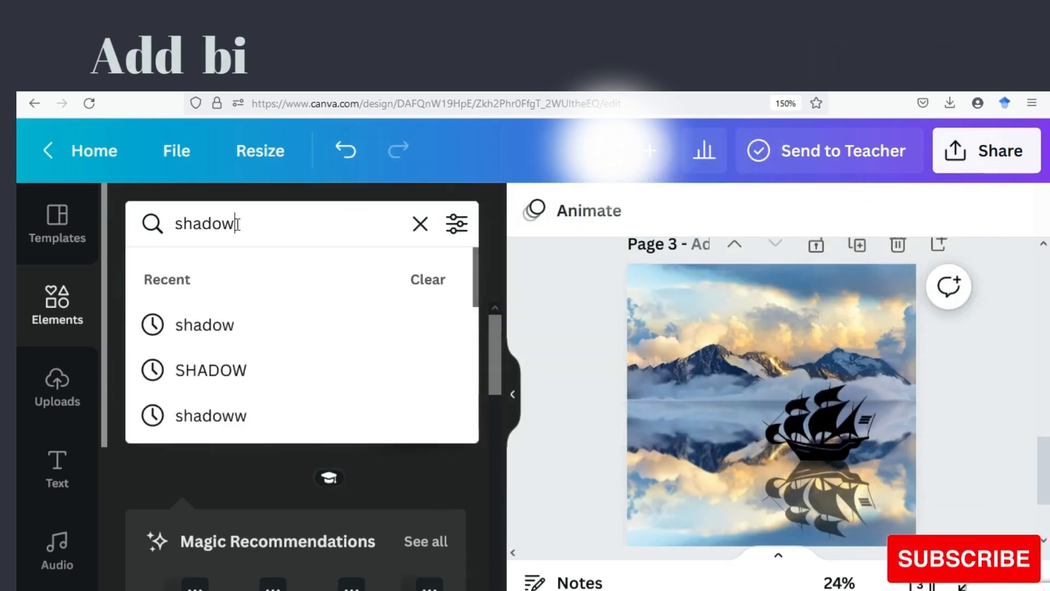
{"action": "key", "text": "BackSpace"}
{"action": "key", "text": "BackSpace"}
{"action": "key", "text": "BackSpace"}
{"action": "key", "text": "BackSpace"}
{"action": "key", "text": "BackSpace"}
{"action": "key", "text": "BackSpace"}
{"action": "type", "text": "birds"}
{"action": "key", "text": "Return"}
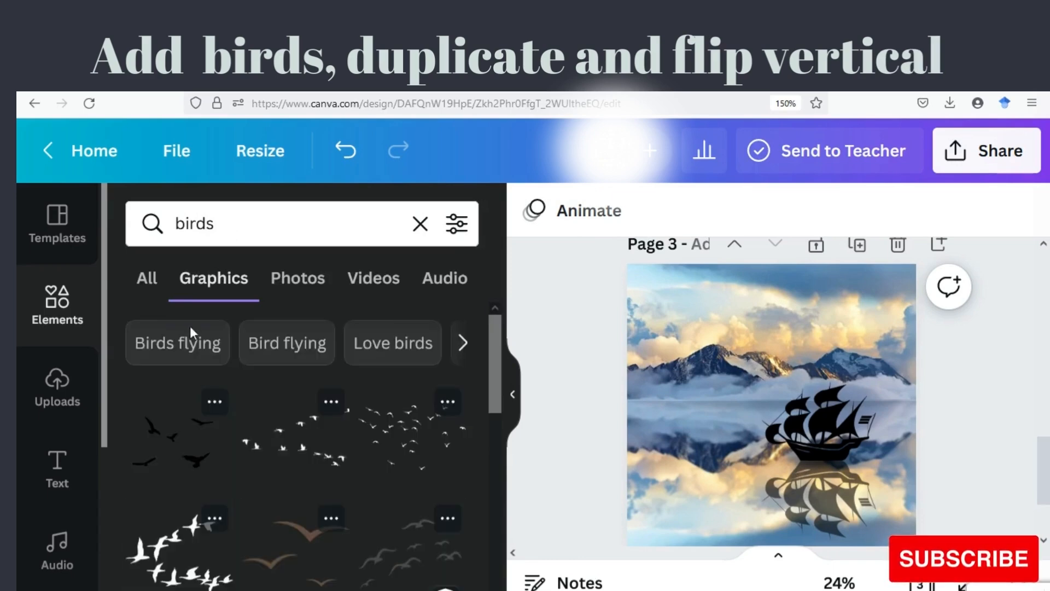
- Place the first black flock of birds in the sky above the left mountains, at about half its inserted size
{"action": "left_click", "coordinate": [162, 448]}
{"action": "left_click_drag", "start_coordinate": [889, 342], "coordinate": [772, 408]}
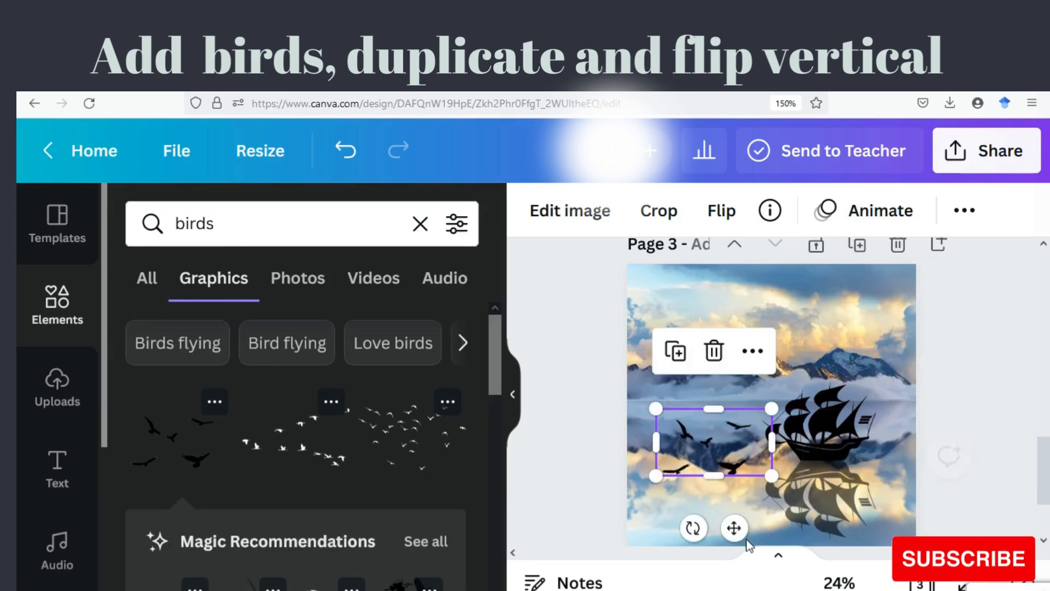
{"action": "left_click_drag", "start_coordinate": [735, 527], "coordinate": [730, 393]}
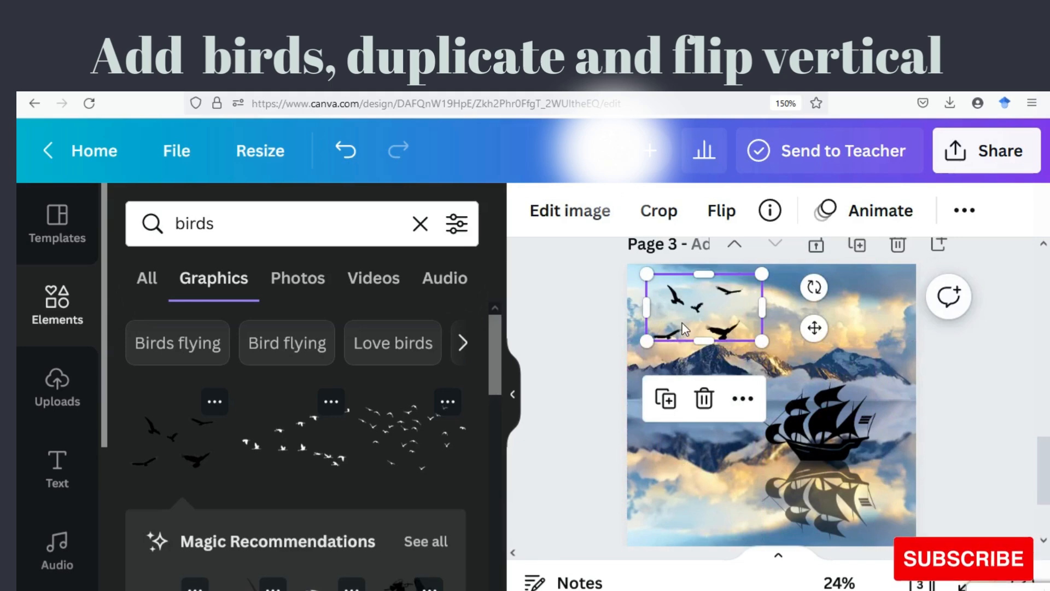
- Duplicate the birds as a vertically flipped copy and move it onto the water left of the ship
{"action": "left_click", "coordinate": [664, 401]}
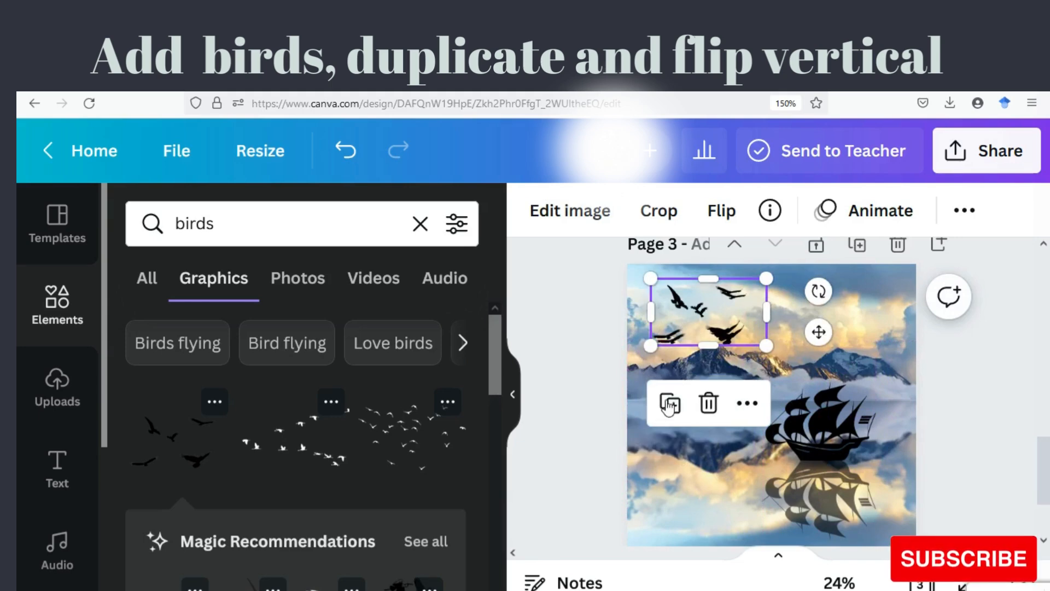
{"action": "left_click", "coordinate": [722, 213]}
{"action": "left_click", "coordinate": [758, 319]}
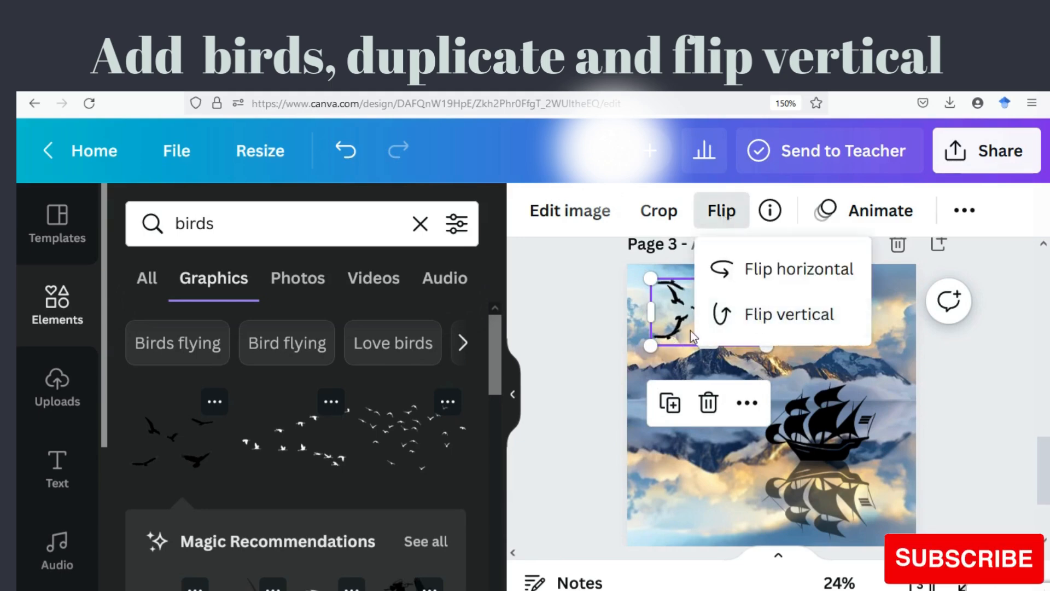
{"action": "left_click", "coordinate": [553, 316]}
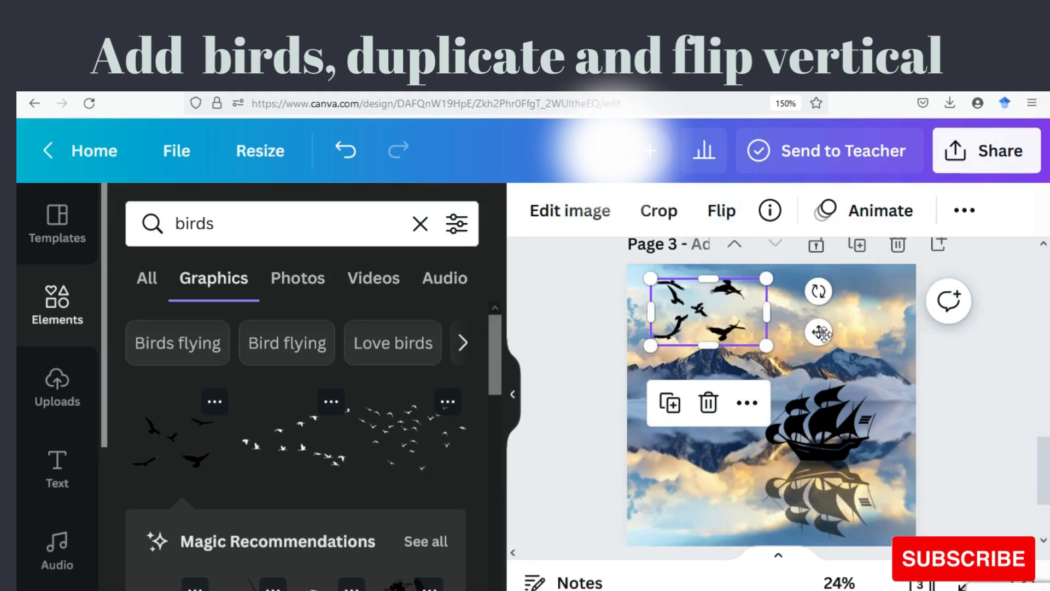
{"action": "left_click_drag", "start_coordinate": [818, 332], "coordinate": [807, 461]}
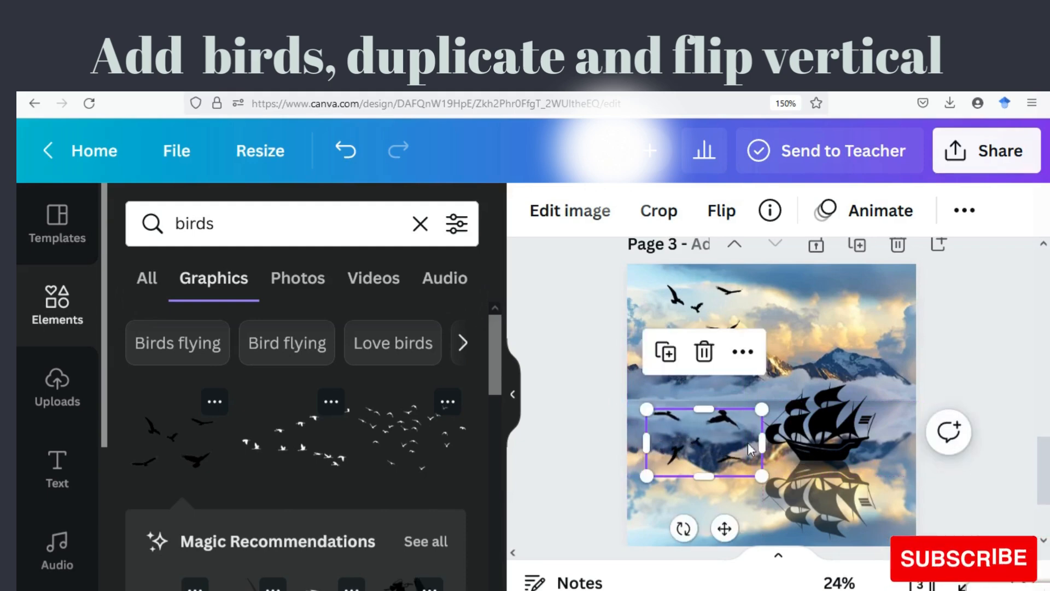
- Set the transparency of the flipped birds on the water to 63
{"action": "left_click", "coordinate": [959, 217]}
{"action": "left_click", "coordinate": [862, 267]}
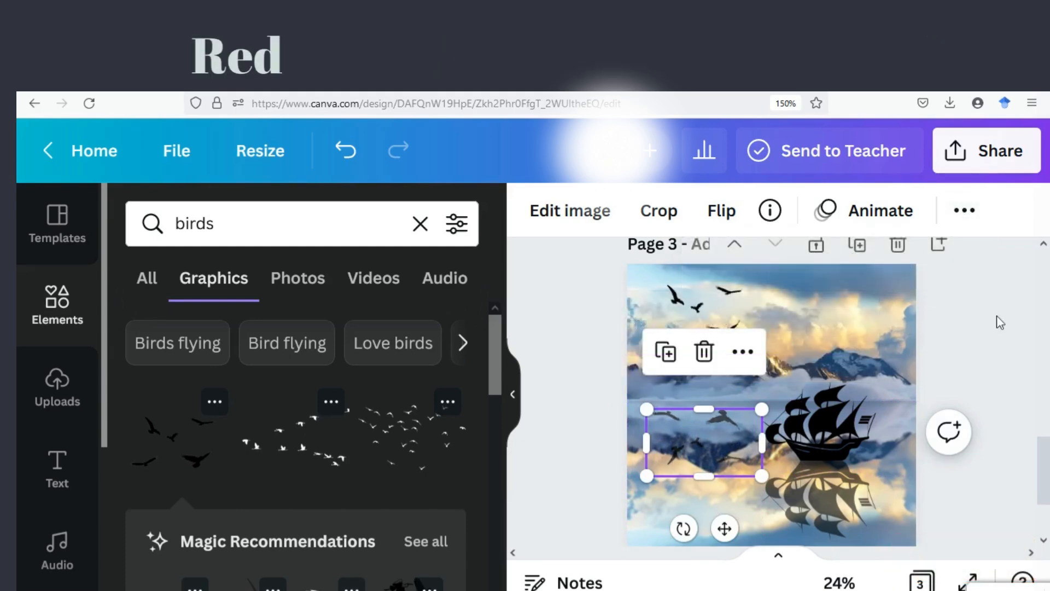
{"action": "left_click", "coordinate": [1003, 278]}
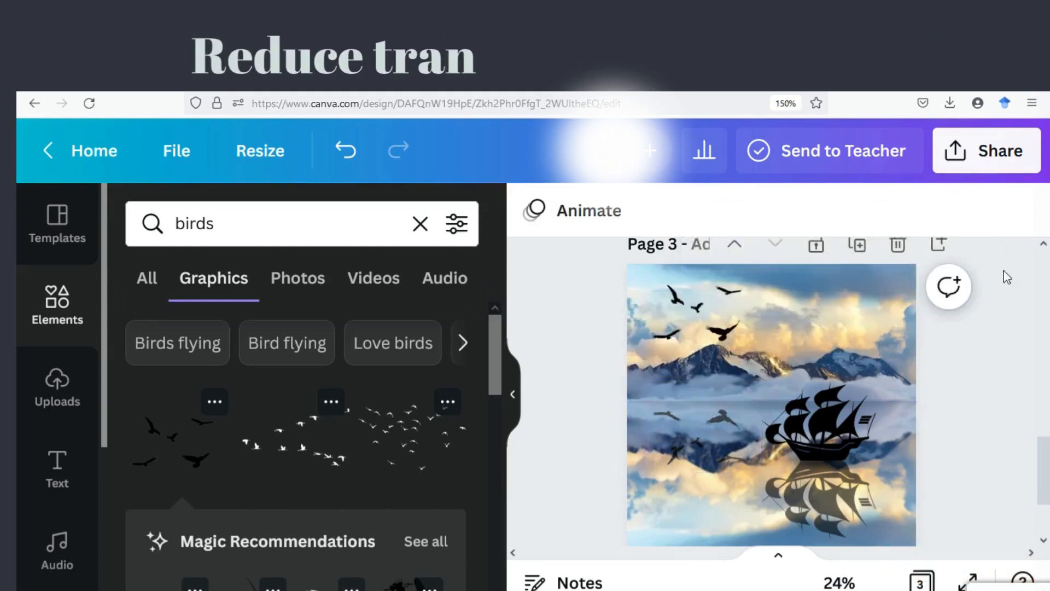
{"action": "left_click", "coordinate": [696, 444]}
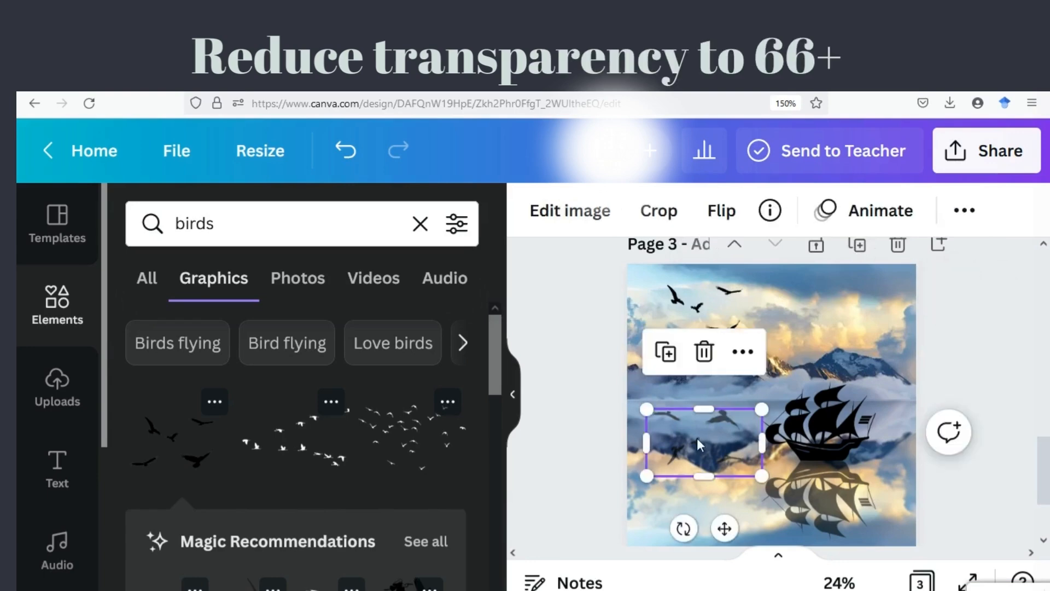
{"action": "left_click", "coordinate": [964, 211]}
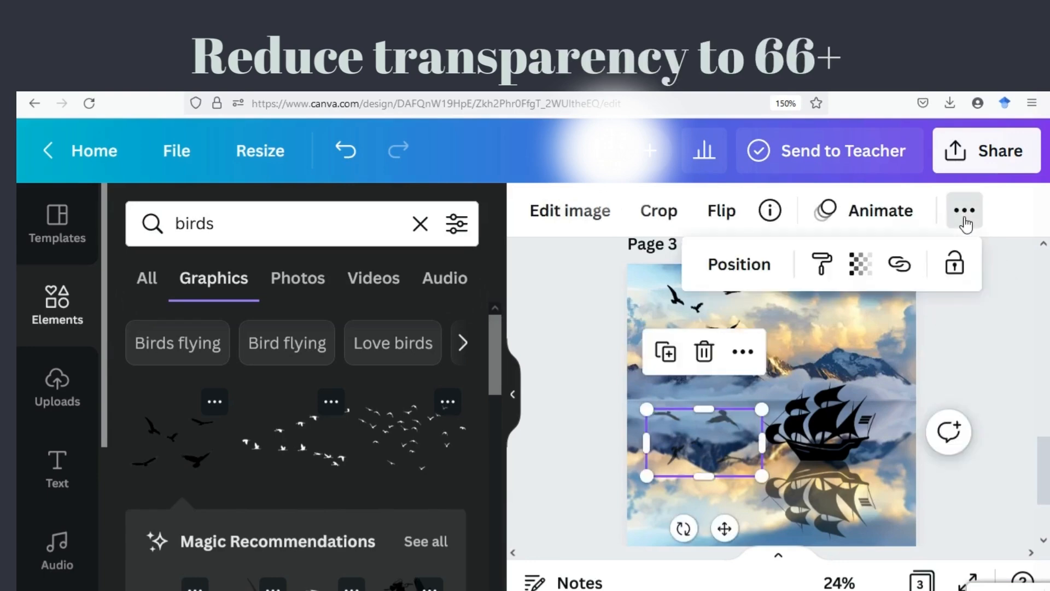
{"action": "left_click", "coordinate": [861, 266]}
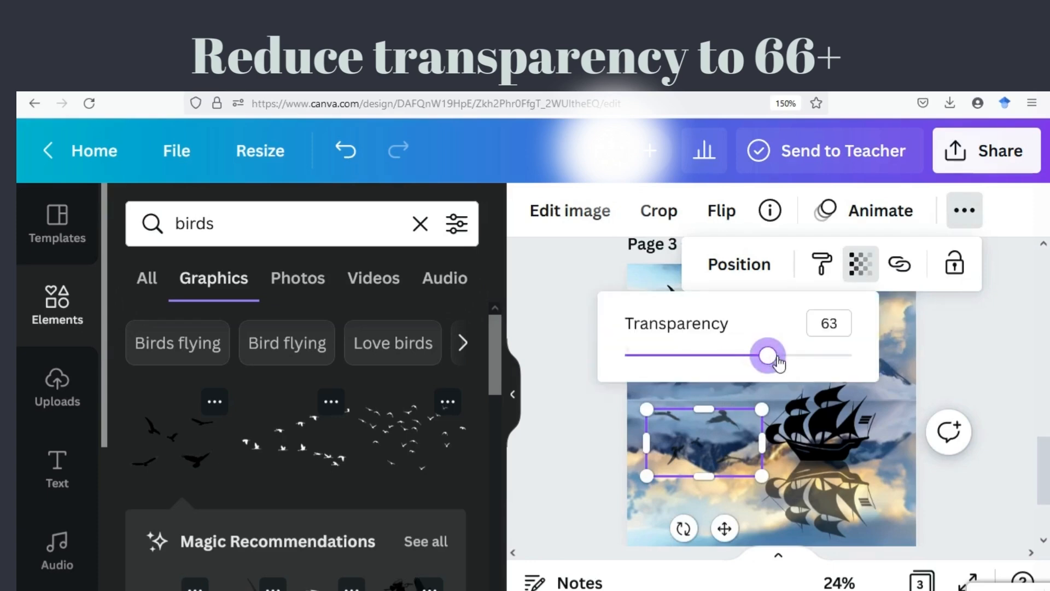
{"action": "left_click", "coordinate": [1017, 345]}
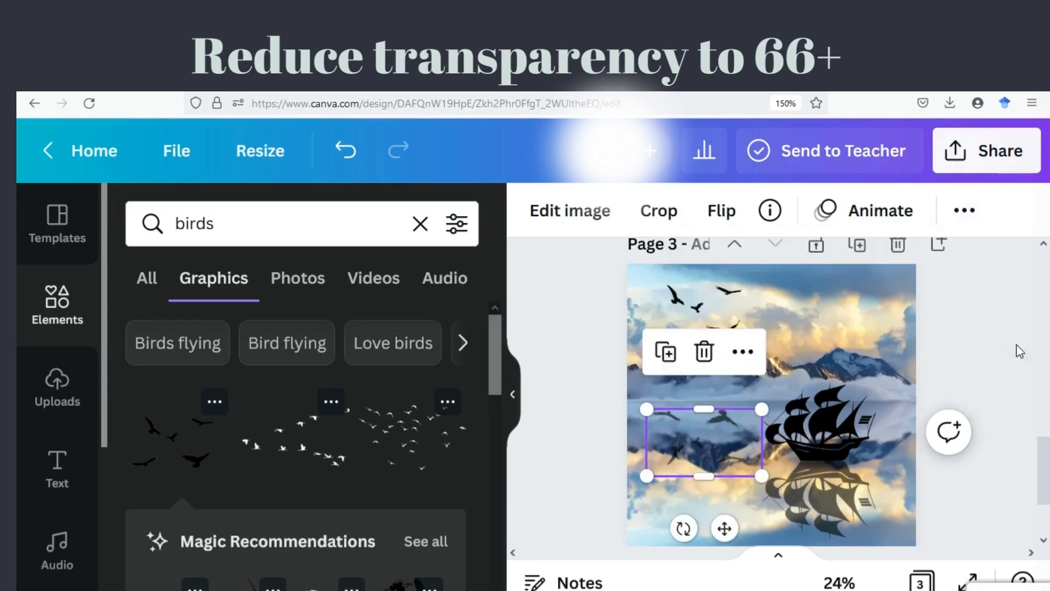
- Download the finished design as a PNG
{"action": "left_click", "coordinate": [995, 161]}
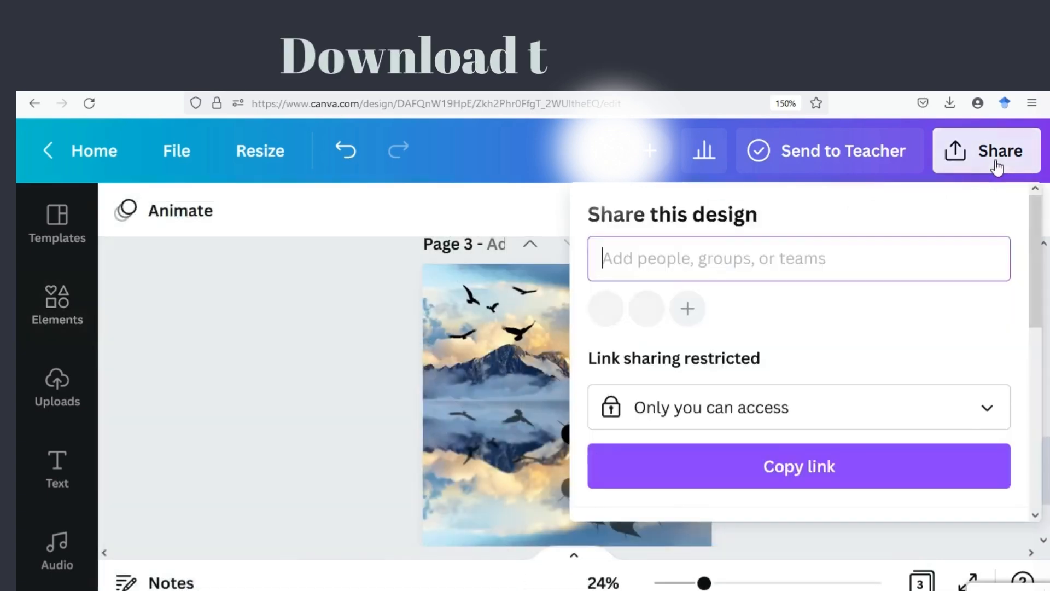
{"action": "scroll", "coordinate": [878, 274], "scroll_direction": "down", "scroll_amount": 6}
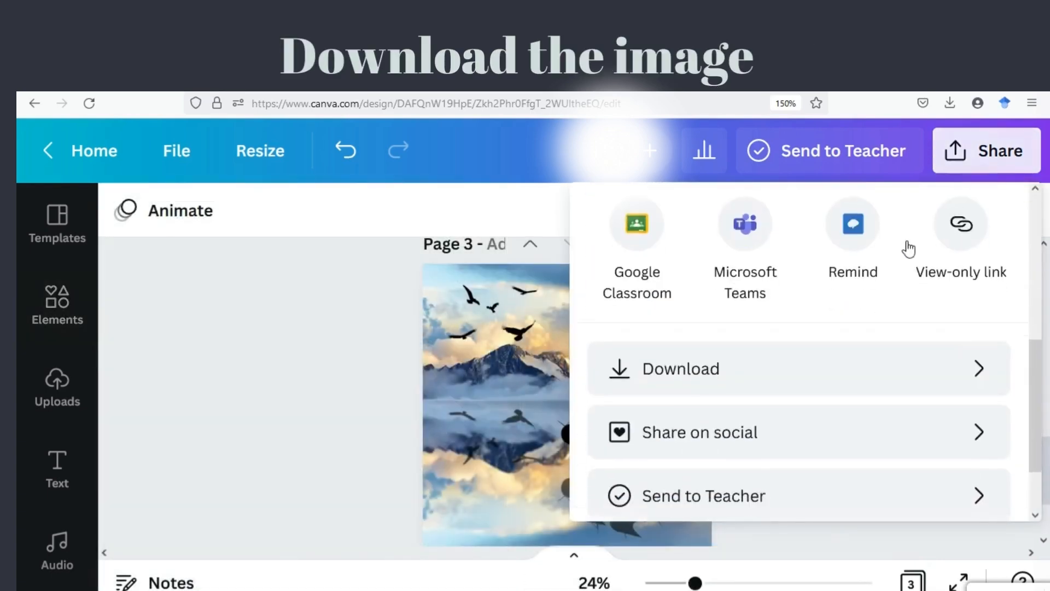
{"action": "left_click", "coordinate": [760, 375]}
{"action": "scroll", "coordinate": [756, 372], "scroll_direction": "down", "scroll_amount": 3}
{"action": "left_click", "coordinate": [803, 448]}
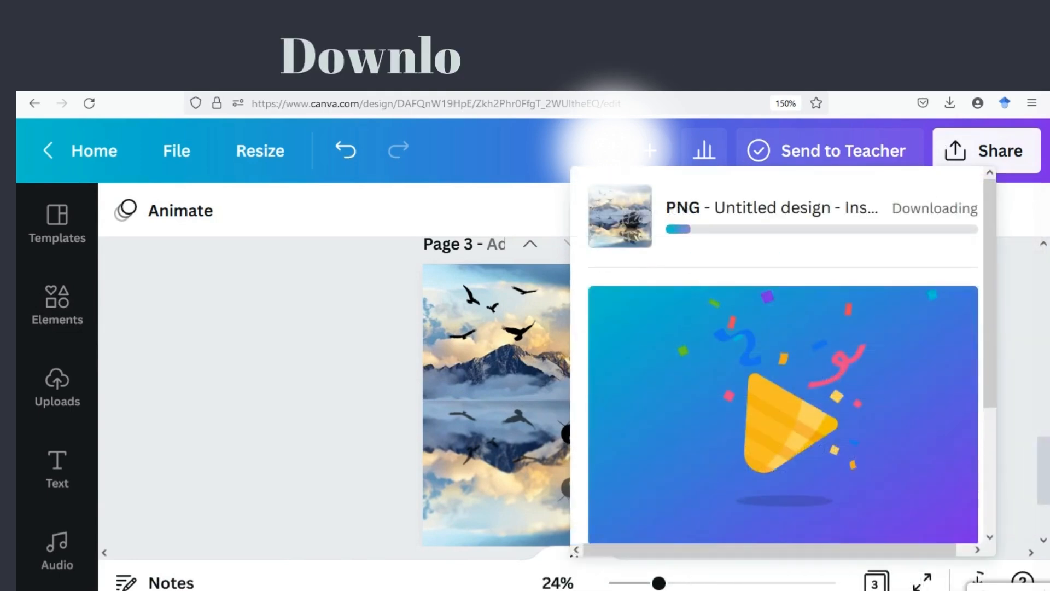